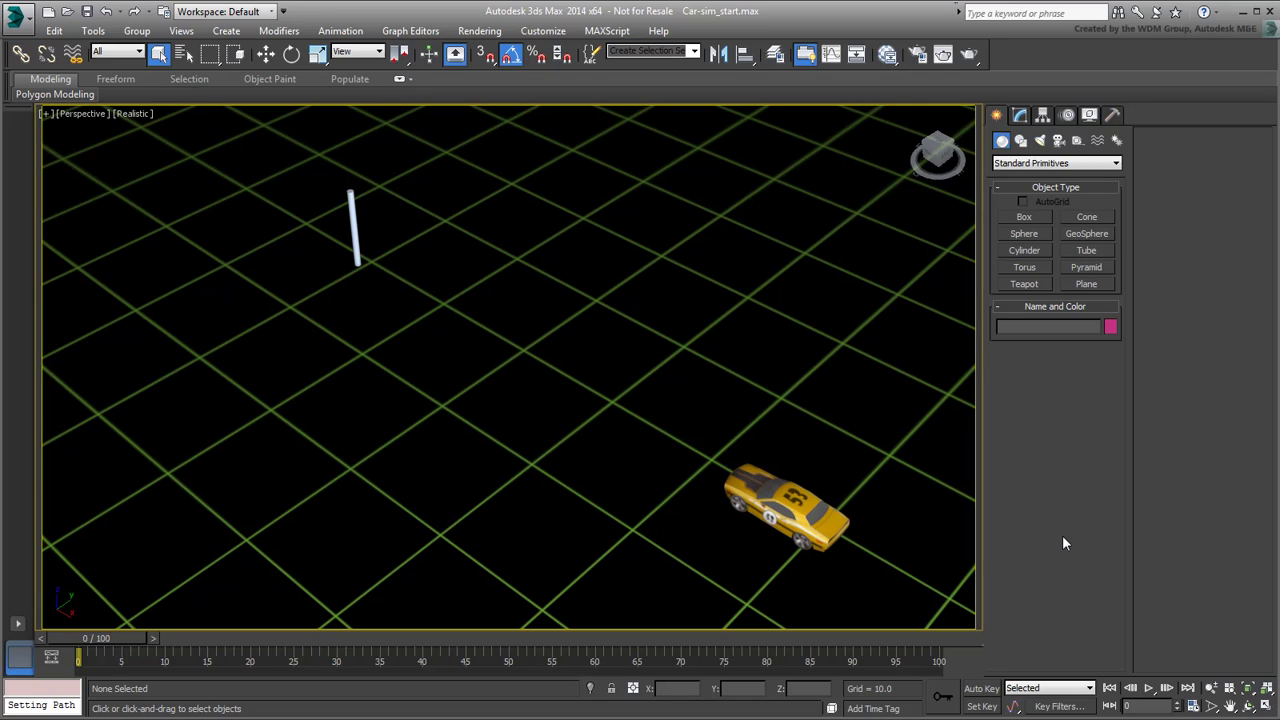
Select the car and move it across the grid and back.
left_click(800, 497)
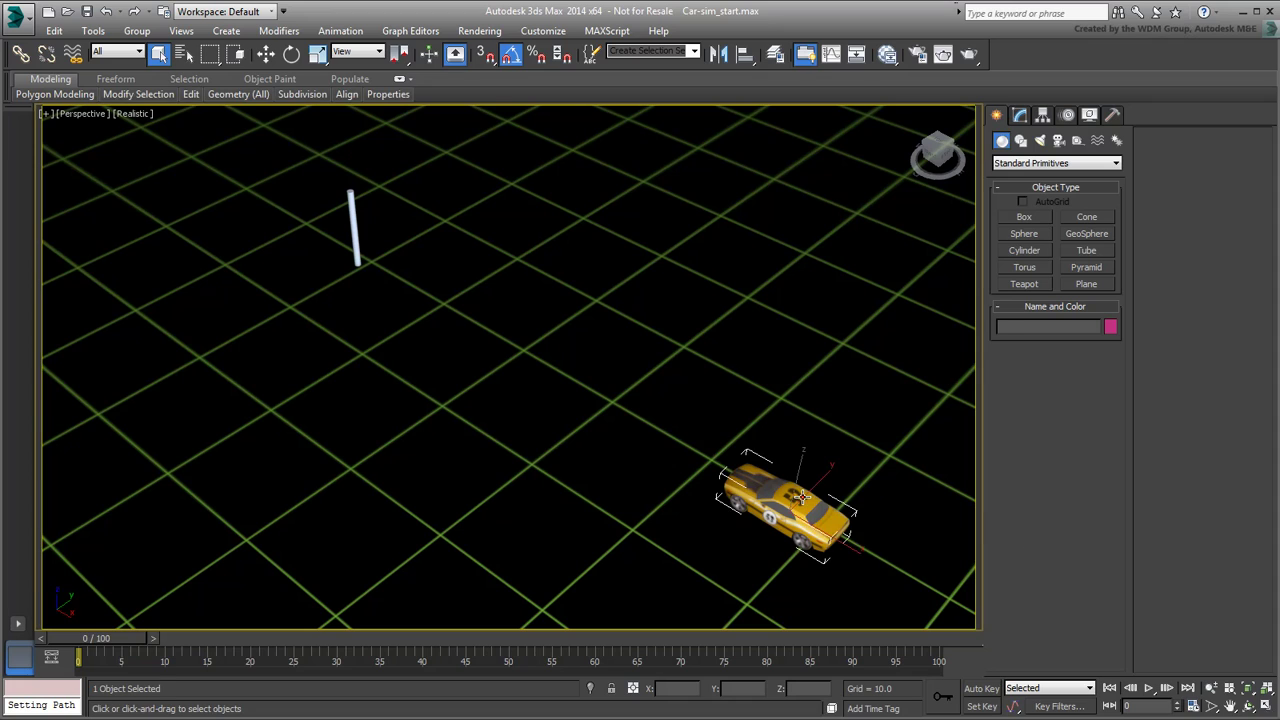
right_click(871, 494)
left_click(895, 505)
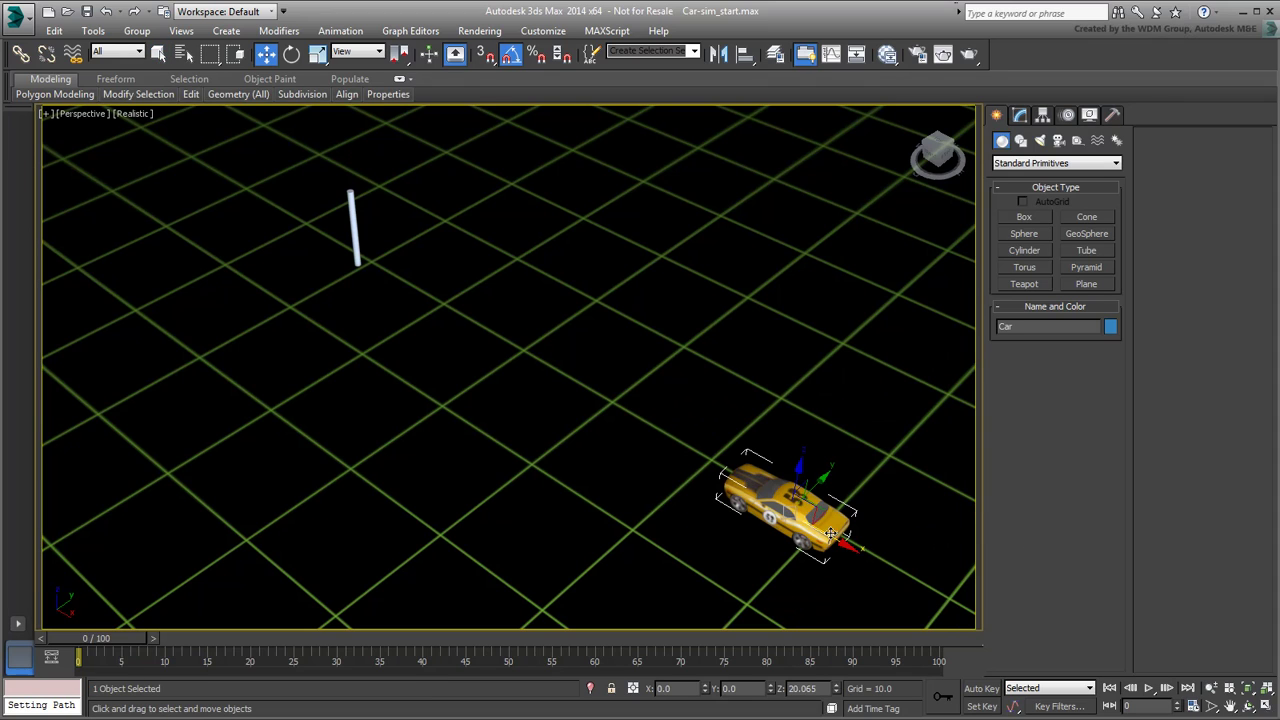
left_click_drag(831, 534, 810, 556)
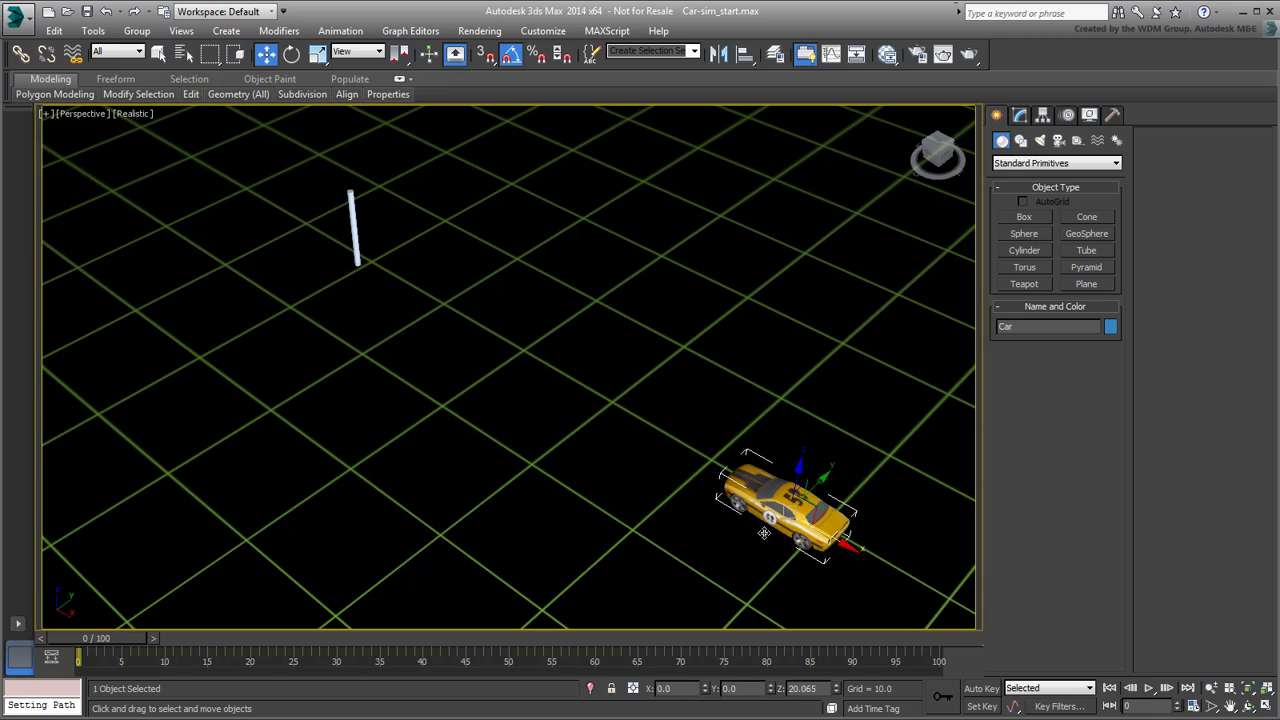
Clear the selection and show the floating MassFX Toolbar.
left_click(921, 524)
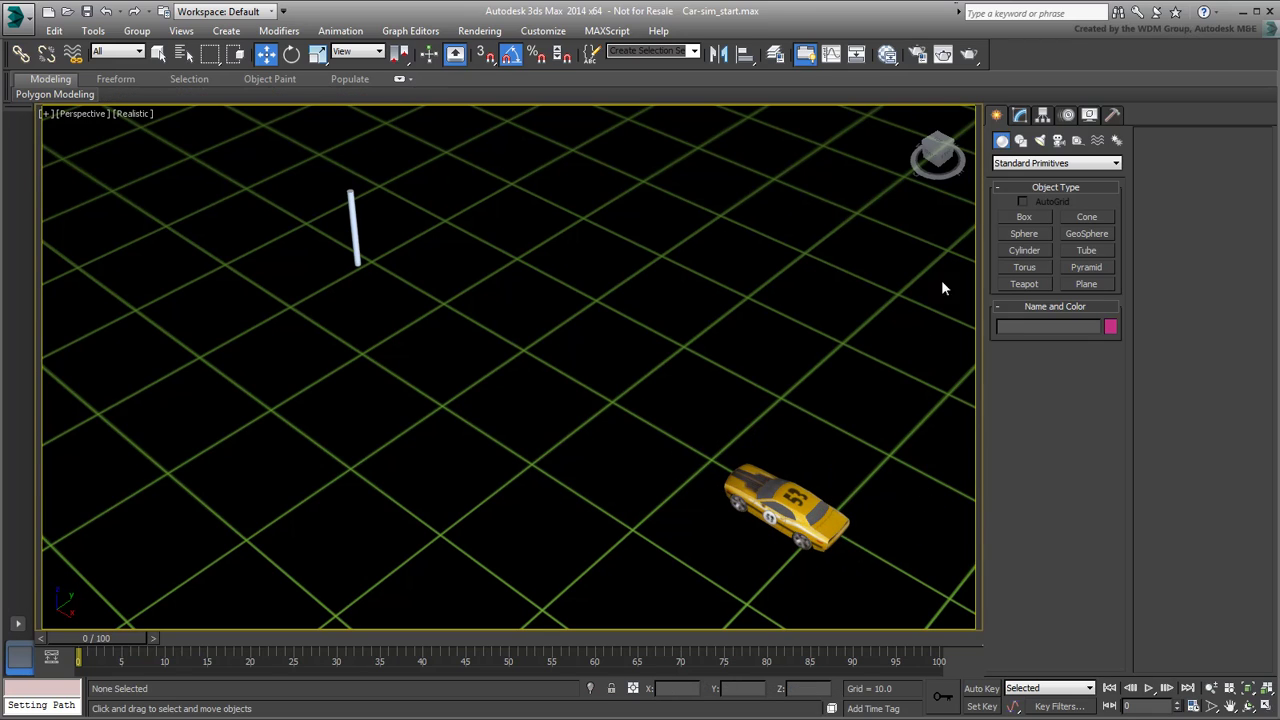
right_click(1027, 55)
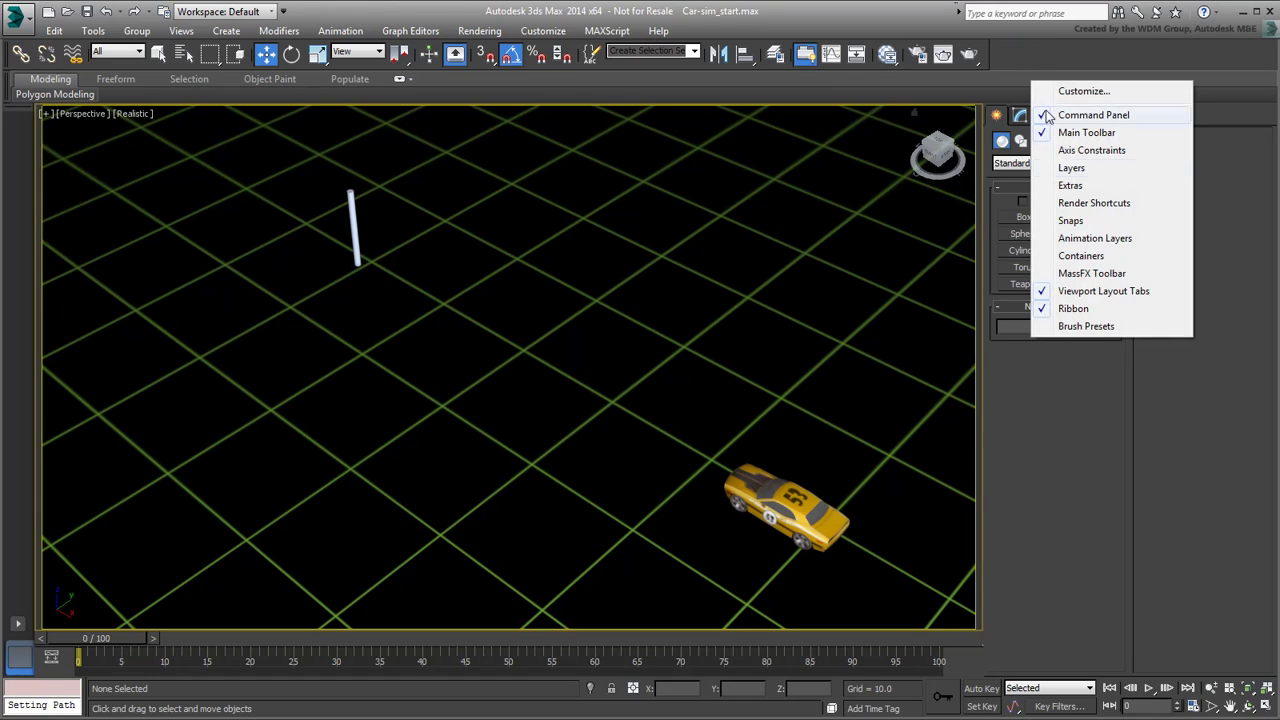
left_click(1092, 273)
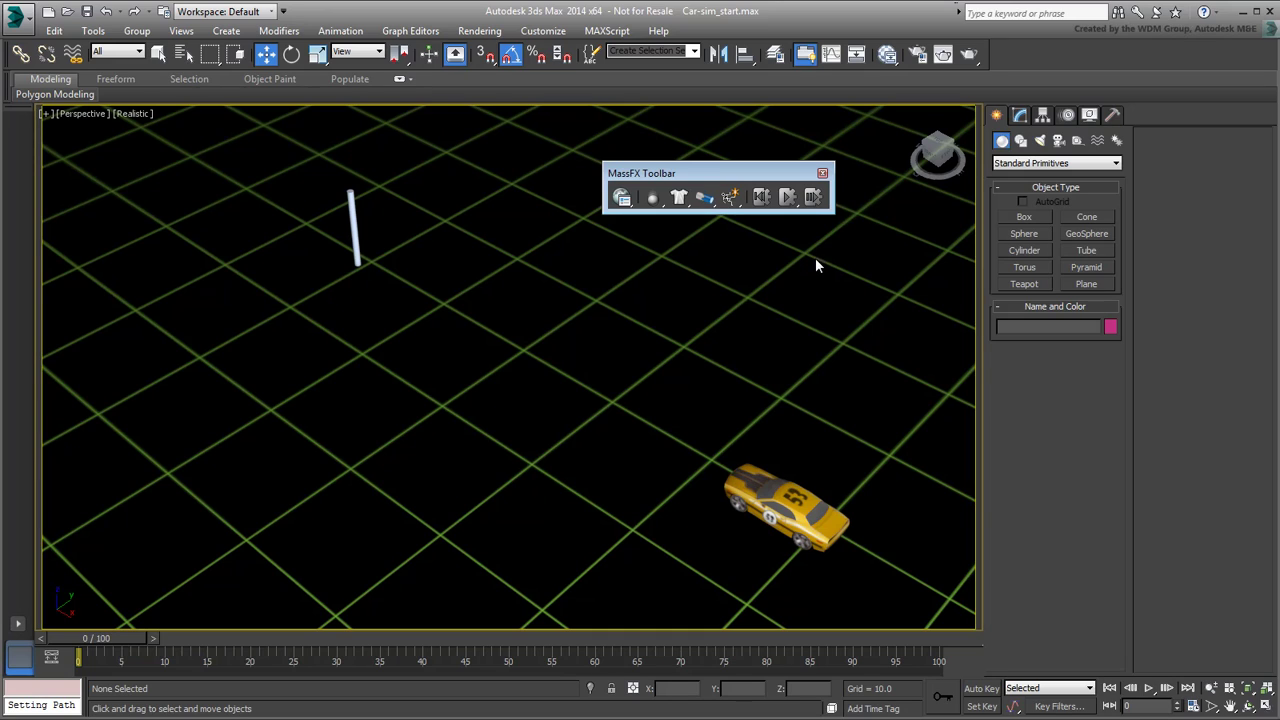
With Auto Key on, move the car up beside the post at frame 20.
left_click(798, 499)
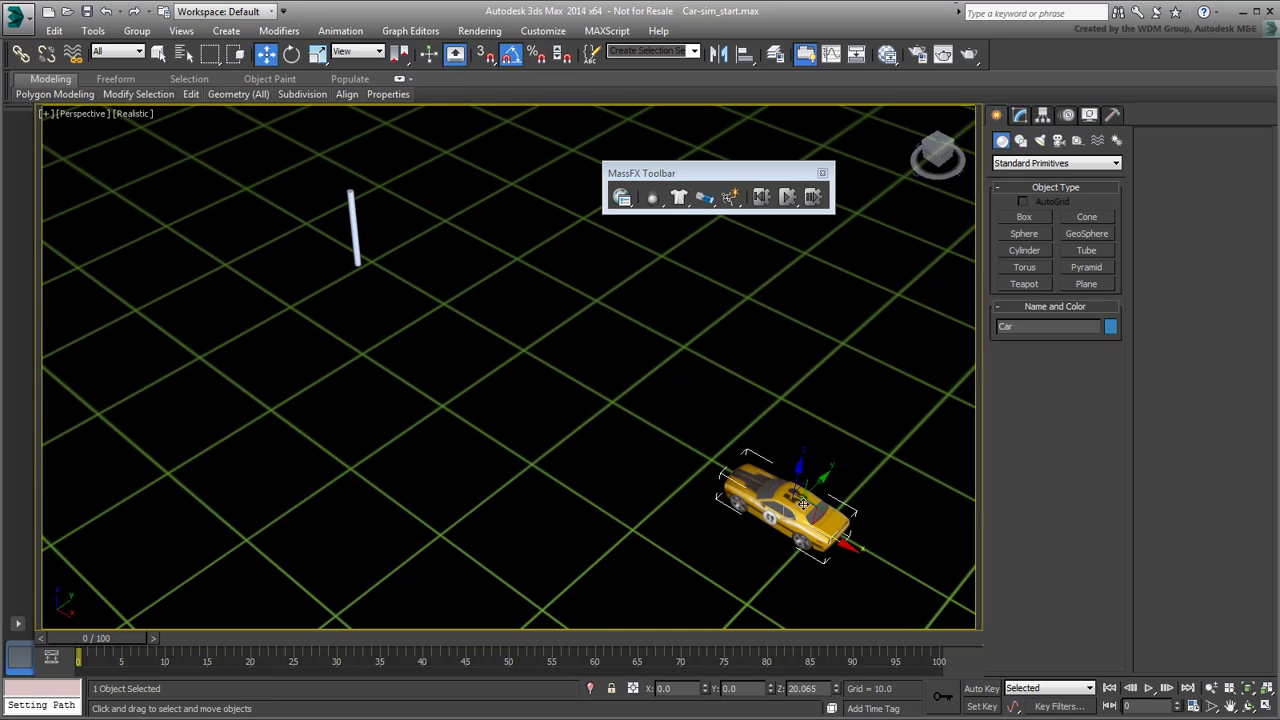
left_click(981, 689)
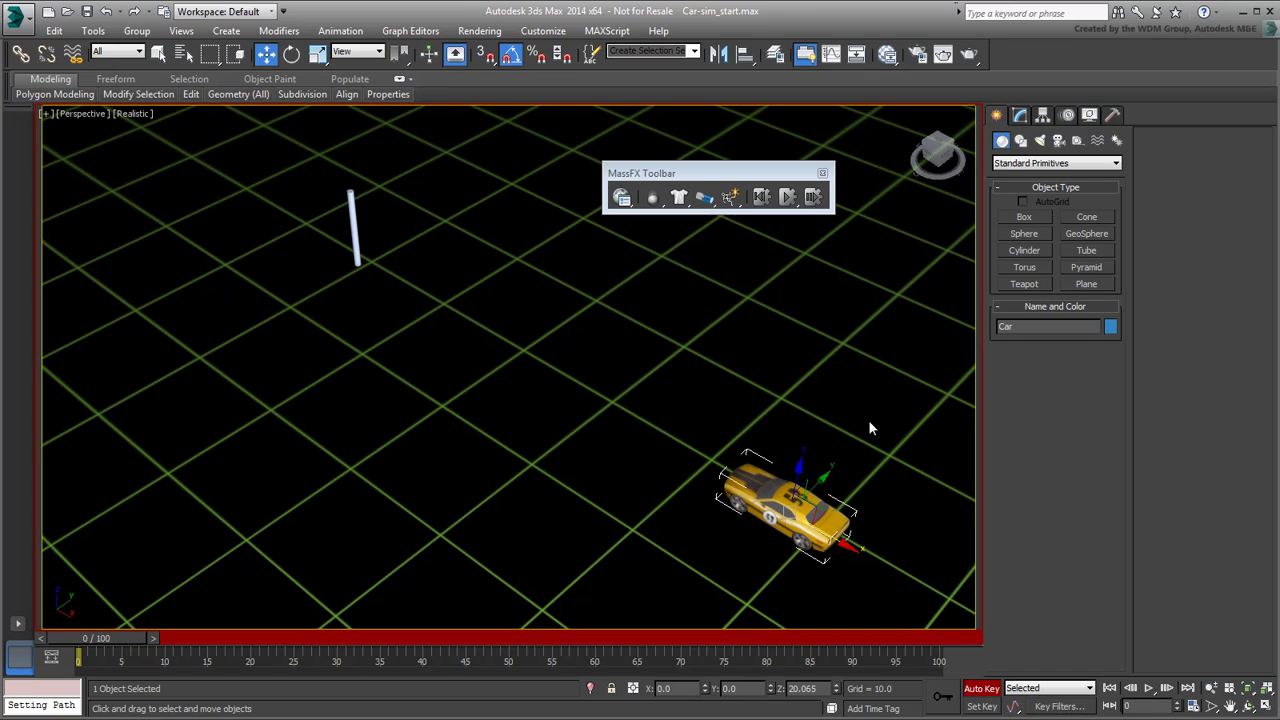
left_click_drag(117, 630, 280, 653)
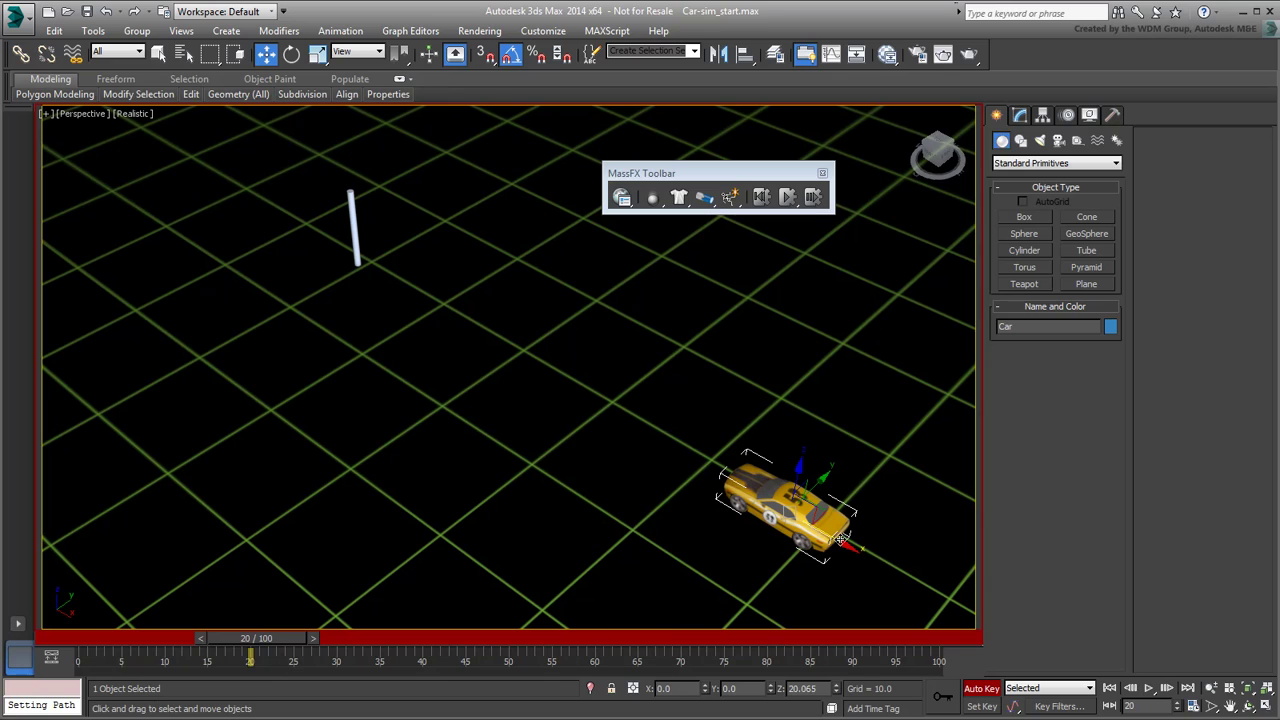
left_click_drag(843, 540, 366, 340)
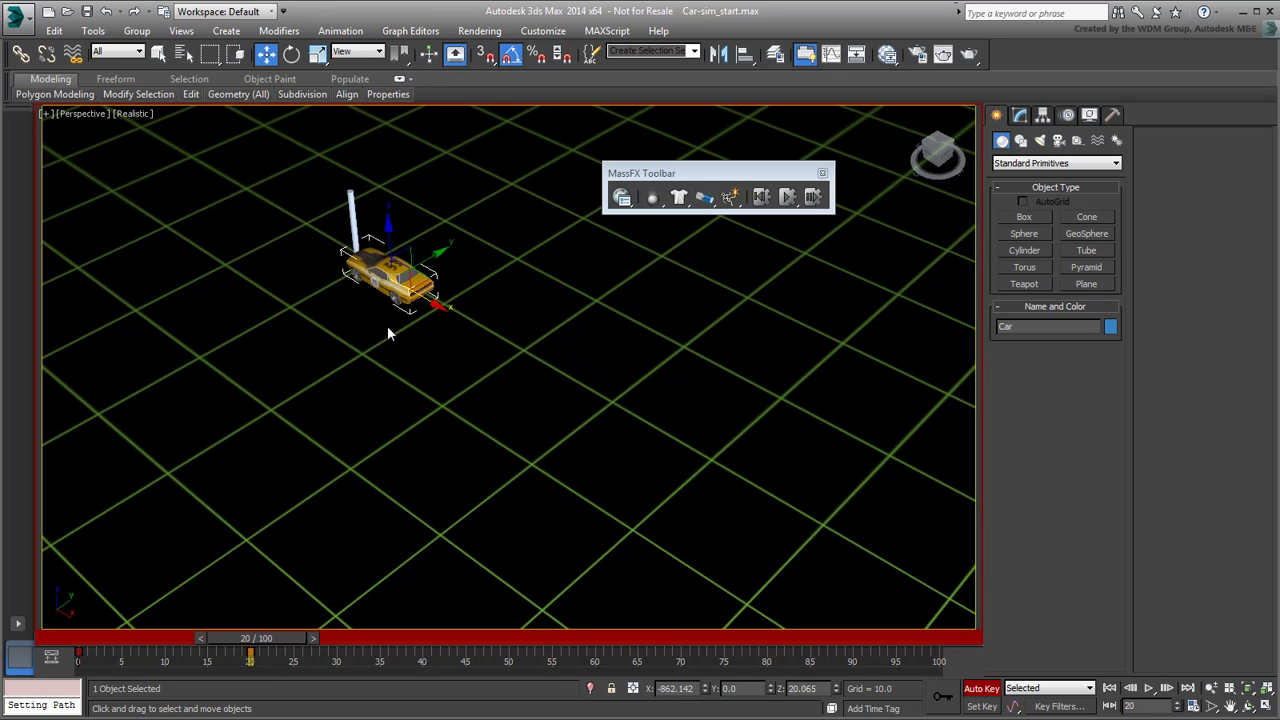
Rotate the car around its Z axis at frame 20, then preview the earlier motion.
right_click(387, 325)
left_click(414, 352)
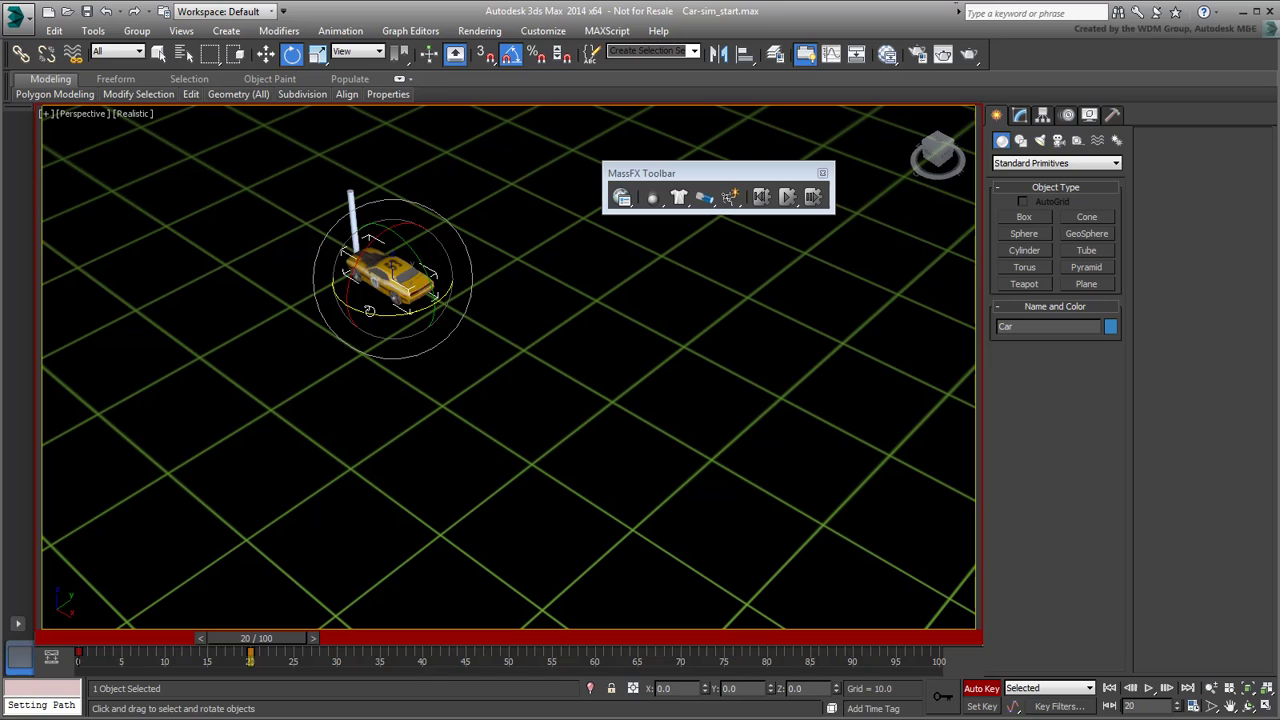
left_click_drag(370, 310, 399, 282)
right_click(414, 289)
left_click(436, 304)
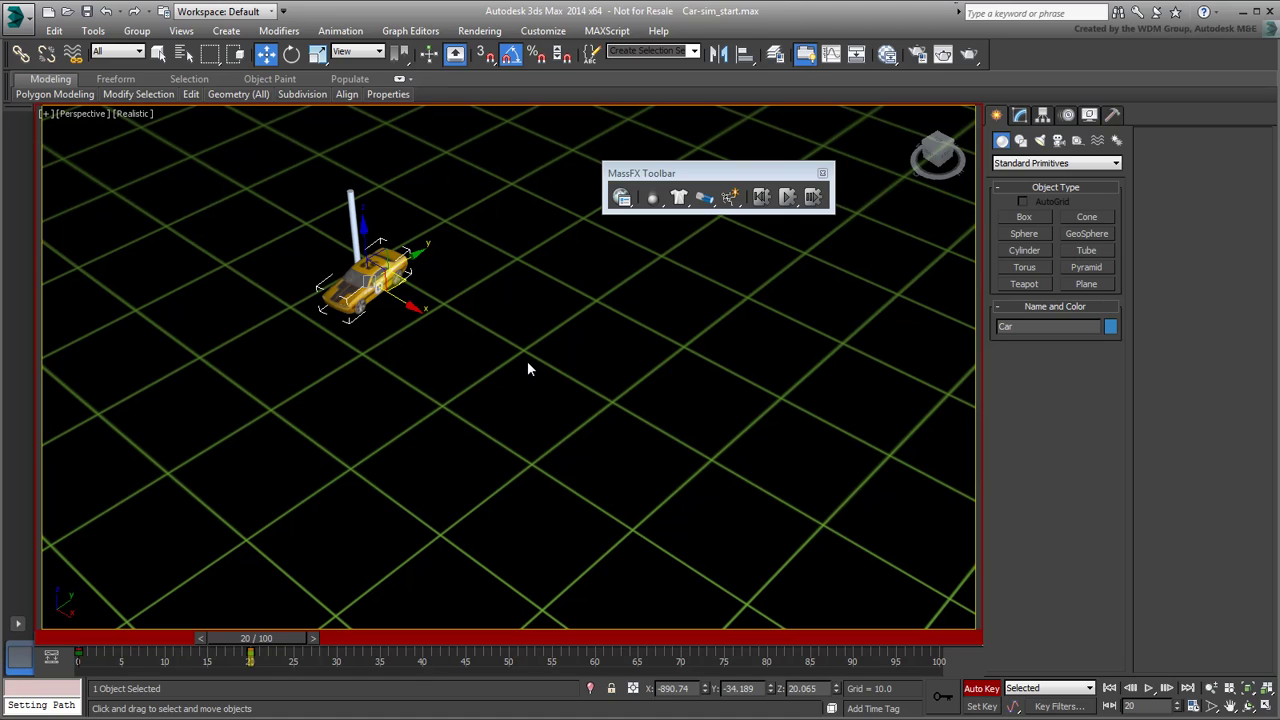
mouse_move(273, 640)
left_mouse_down()
mouse_move(95, 638)
mouse_move(276, 638)
mouse_move(131, 630)
mouse_move(270, 625)
left_mouse_up()
key("w")
In the Curve Editor, set all the car's position and rotation keys to linear tangents.
right_click(455, 365)
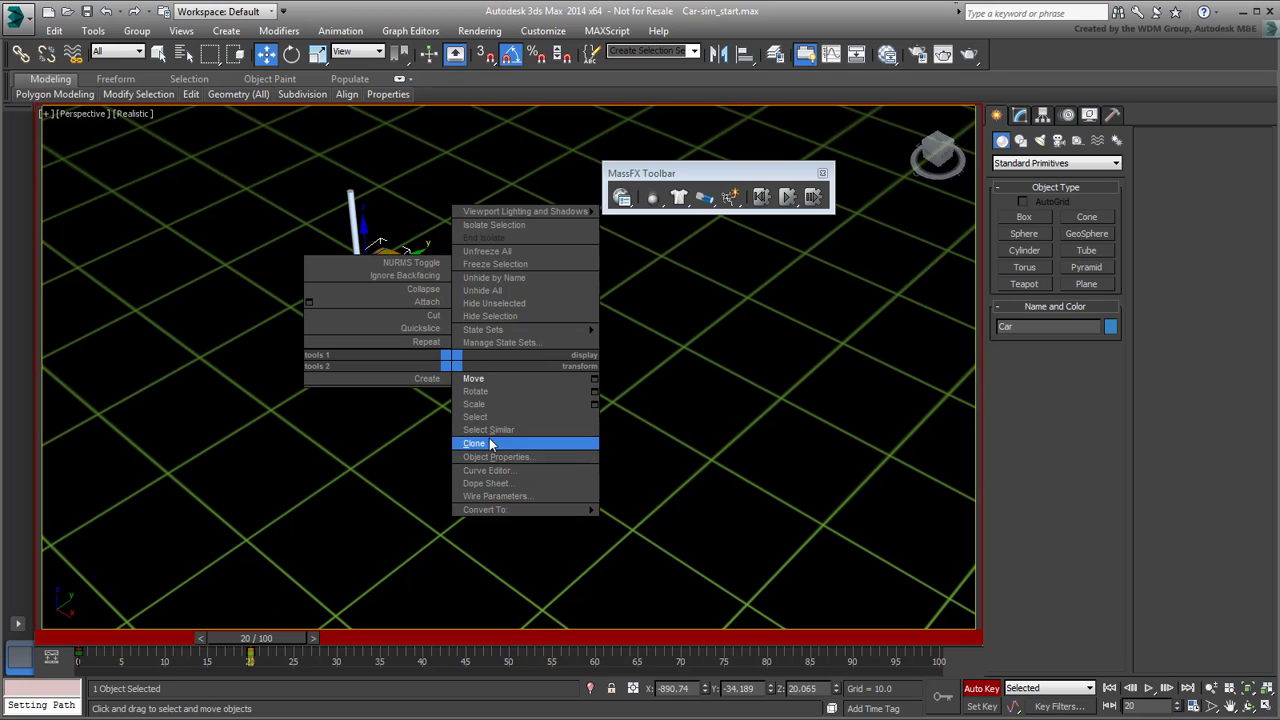
left_click(490, 470)
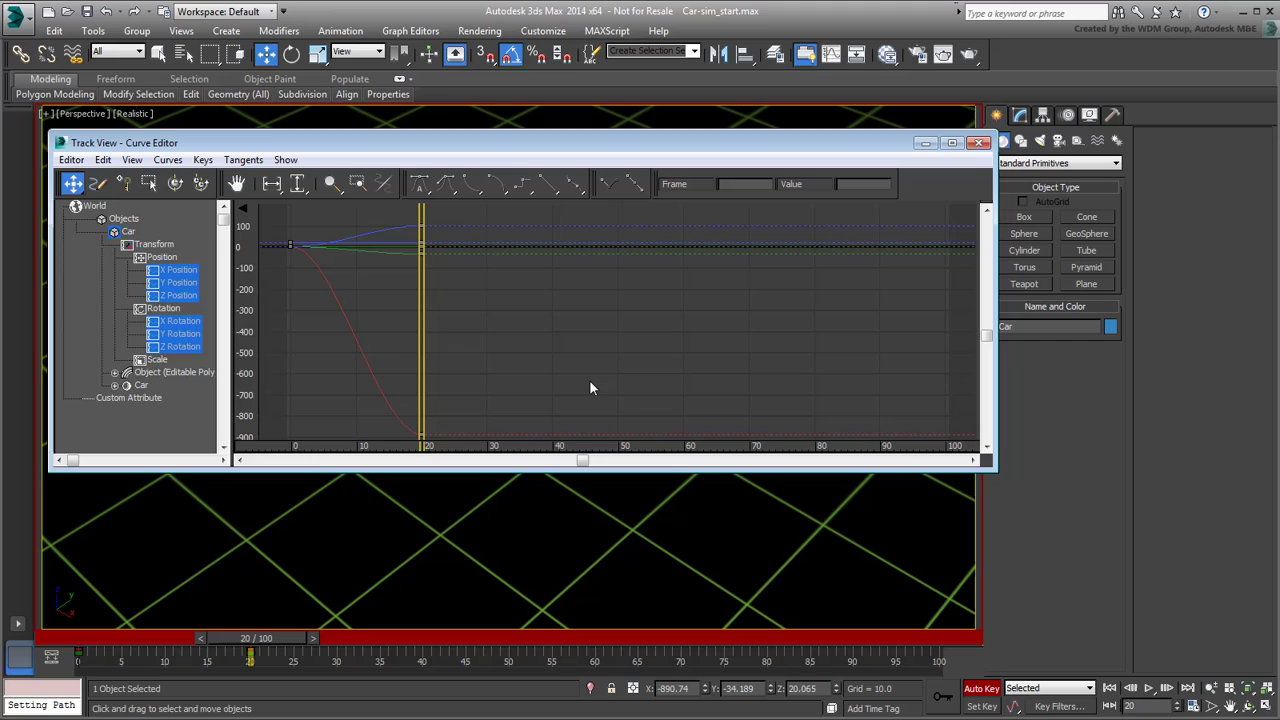
left_click_drag(509, 212, 278, 442)
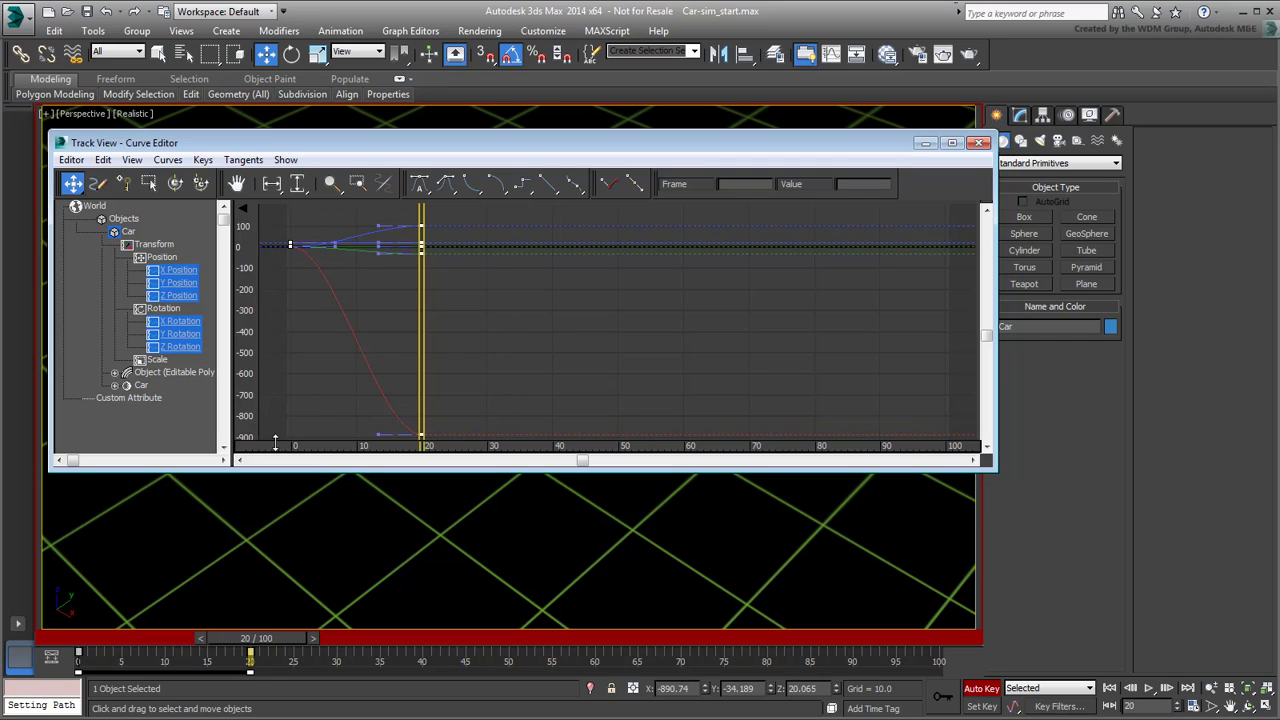
left_click(547, 188)
left_click(979, 142)
Scrub through the car's motion, return to frame 0, and switch Auto Key off.
left_click(96, 637)
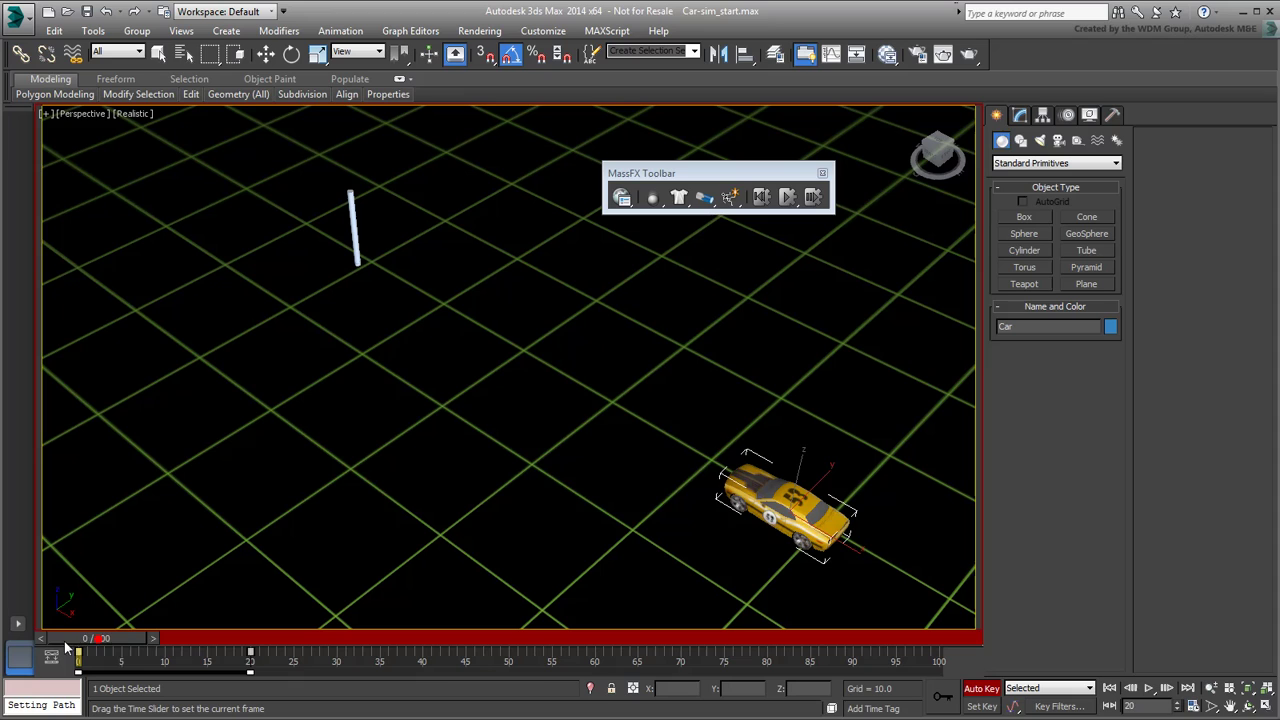
left_click_drag(96, 637, 52, 639)
key("w")
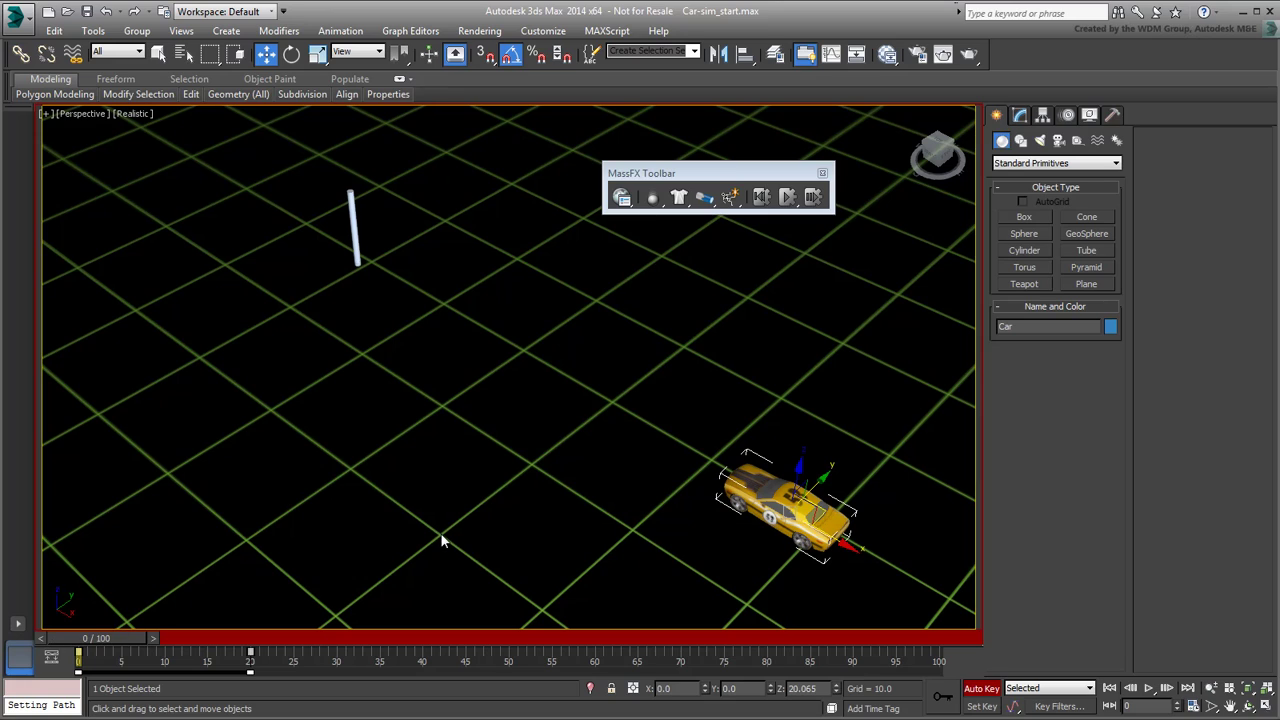
left_click(981, 689)
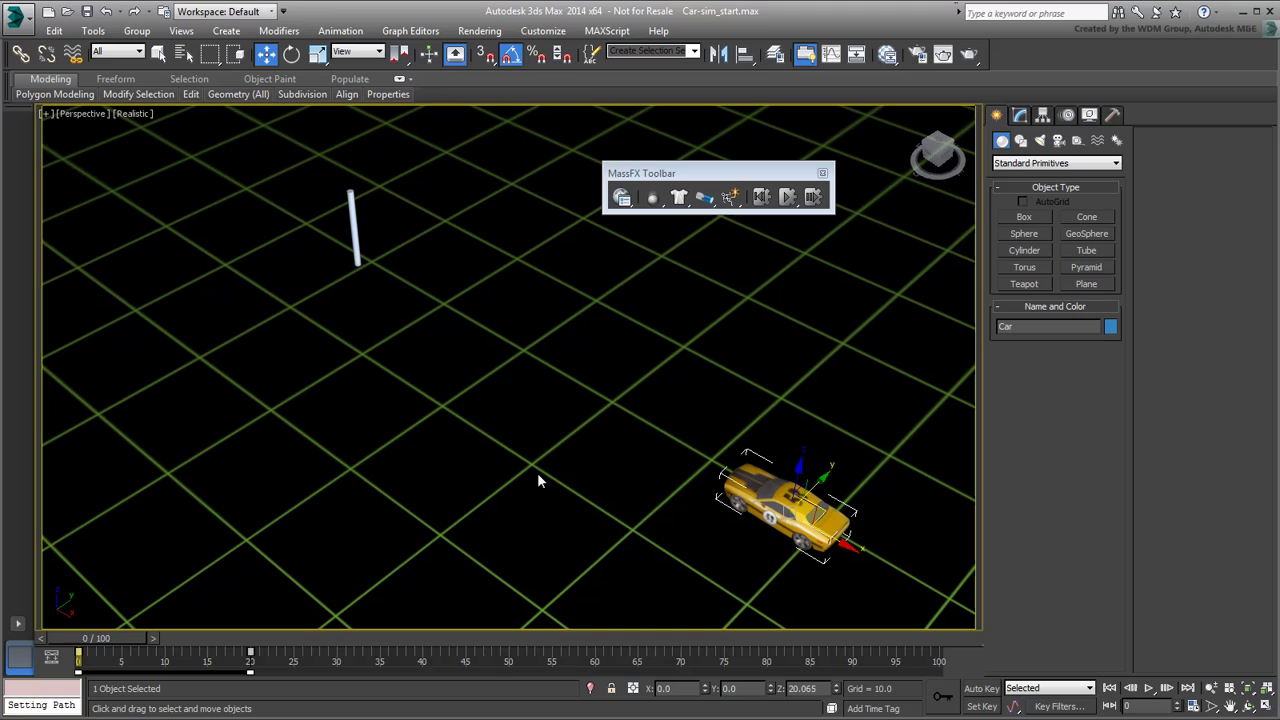
Set the car as a Kinematic rigid body from the MassFX rigid body flyout.
left_click(661, 203)
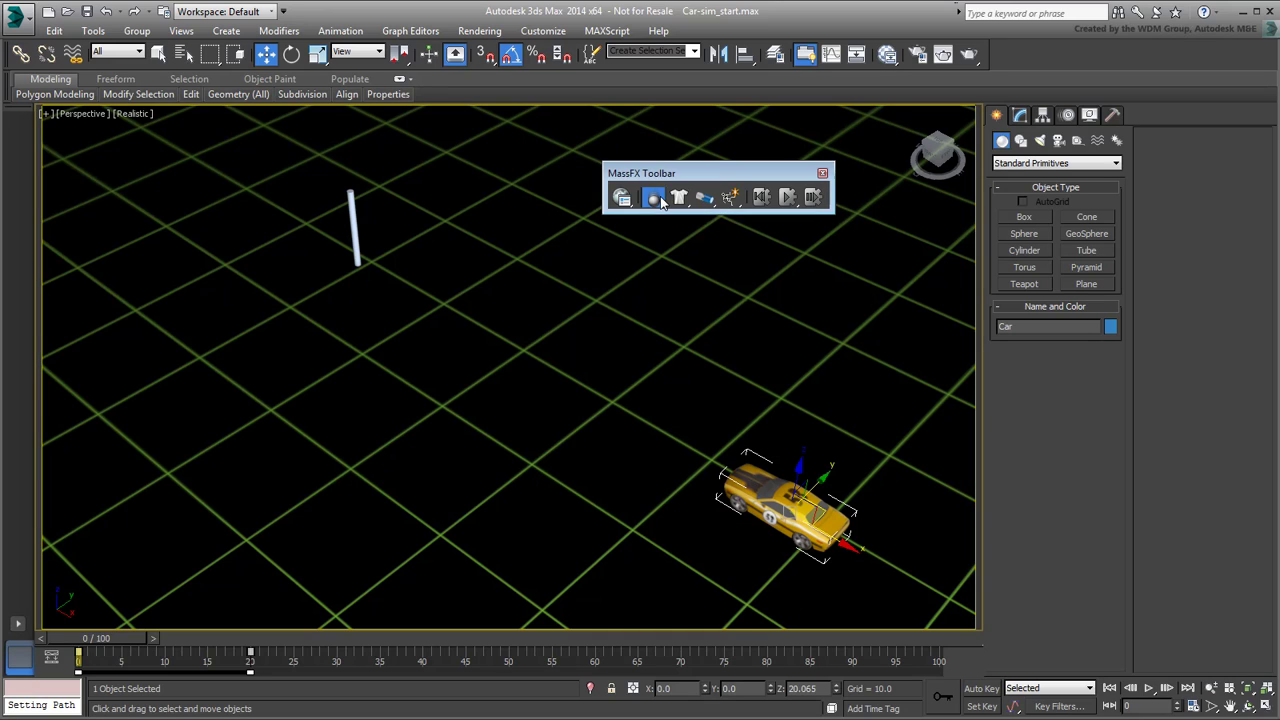
left_click_drag(661, 203, 716, 247)
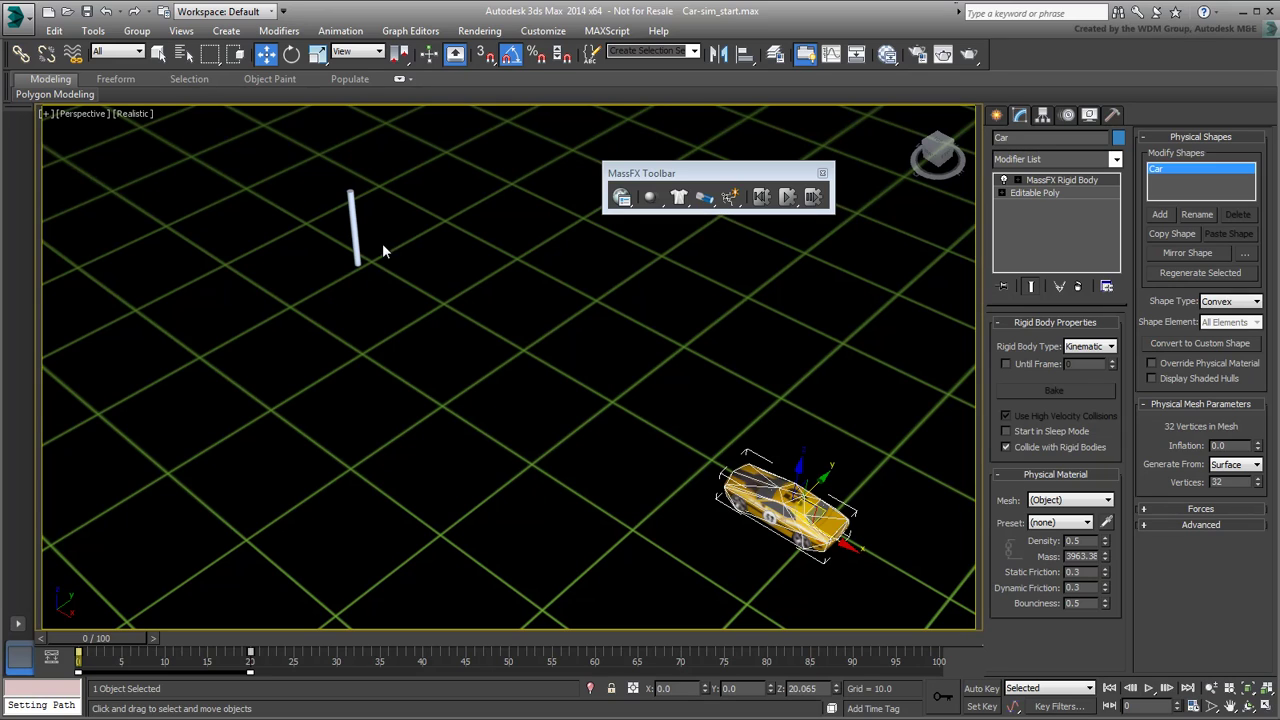
Make the post a Static rigid body and open the MassFX Tools panel.
left_click(350, 218)
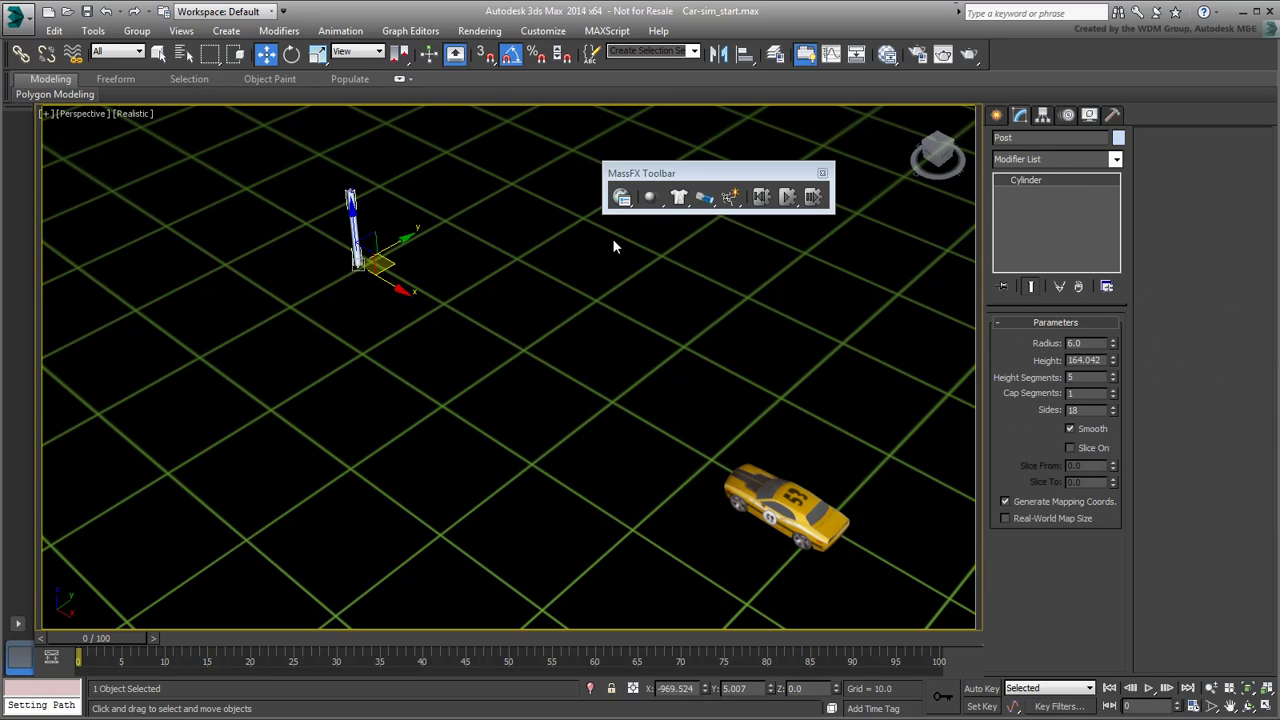
left_click_drag(655, 201, 696, 273)
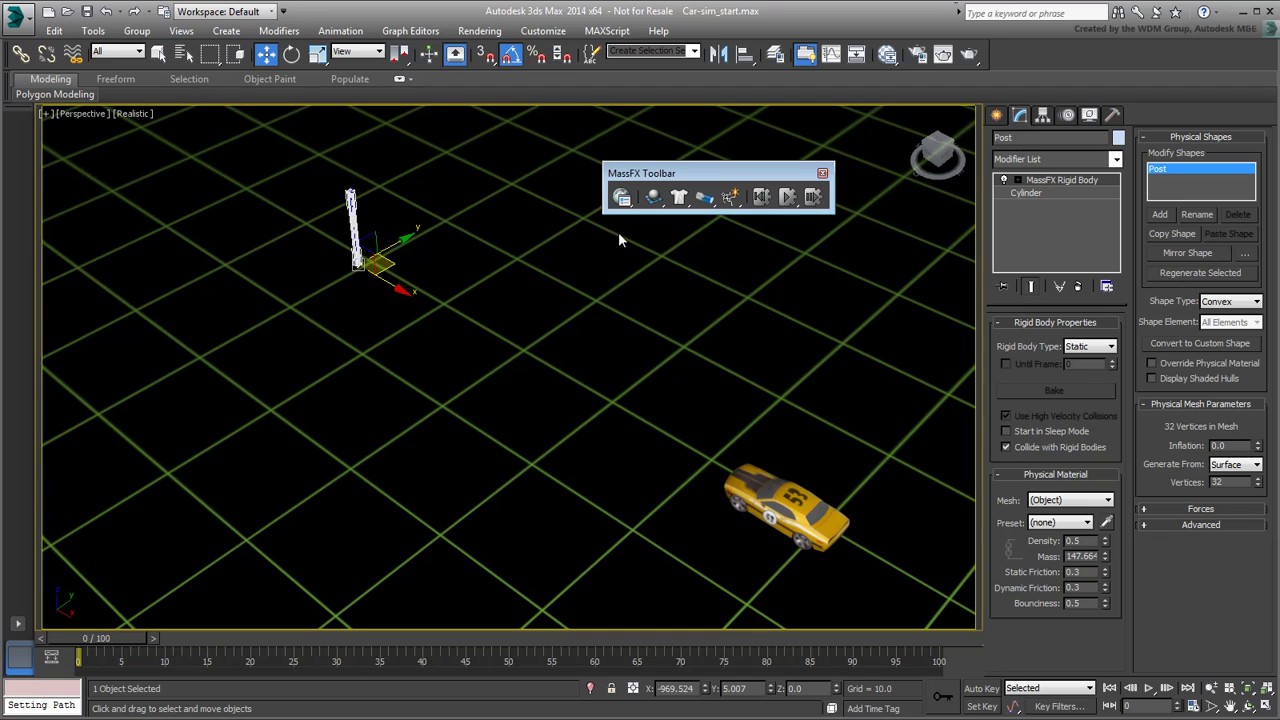
left_click(621, 197)
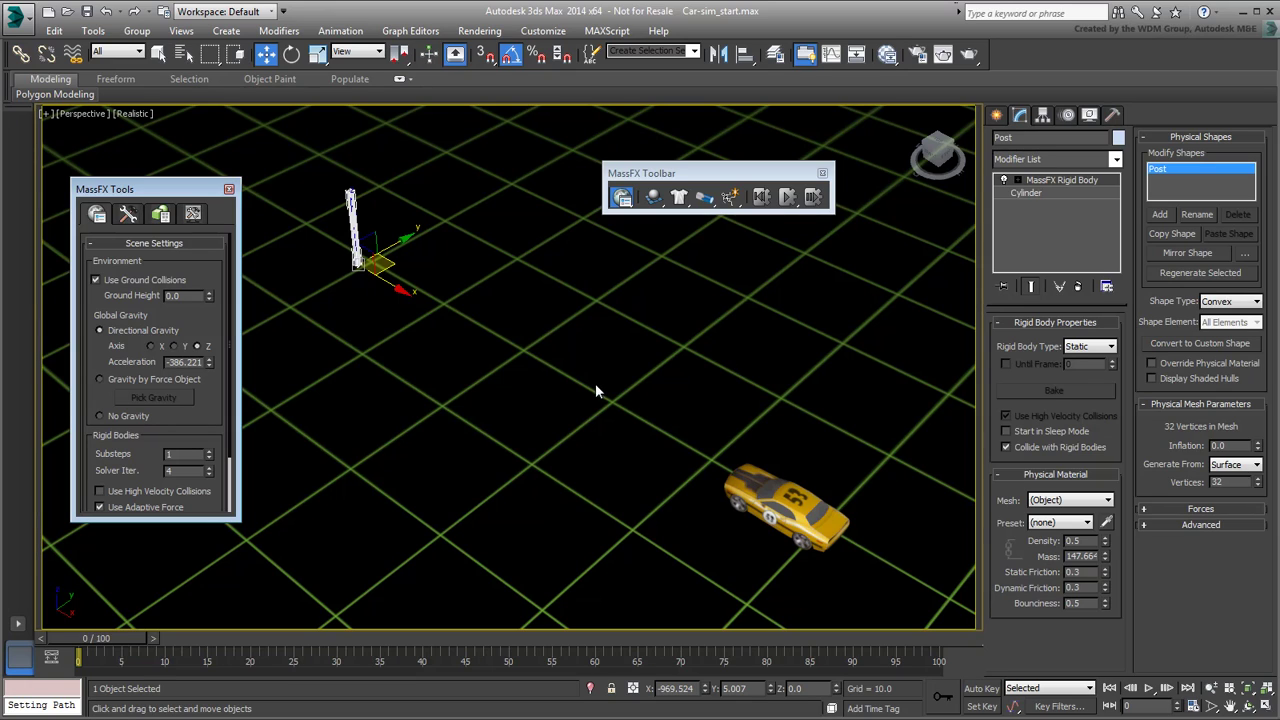
Add the car to the selection and apply the Steel physical material preset to both objects.
left_click(742, 474, "ctrl")
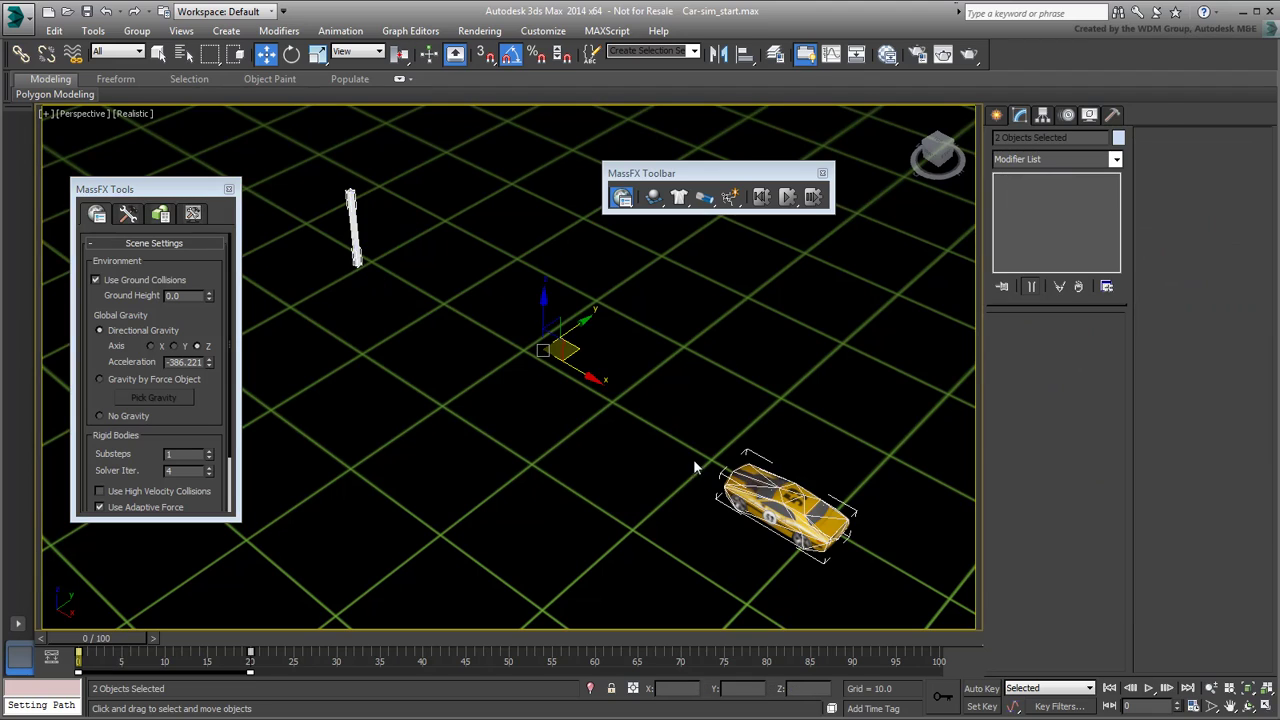
left_click(161, 214)
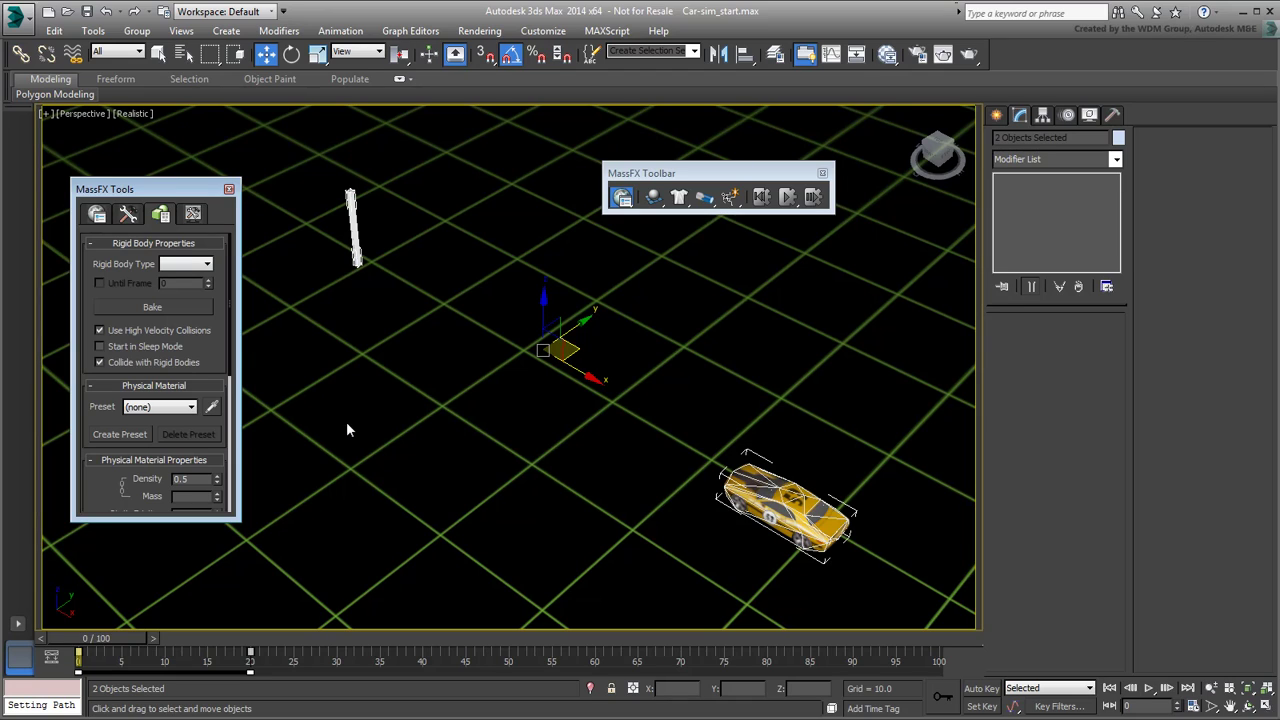
left_click(192, 407)
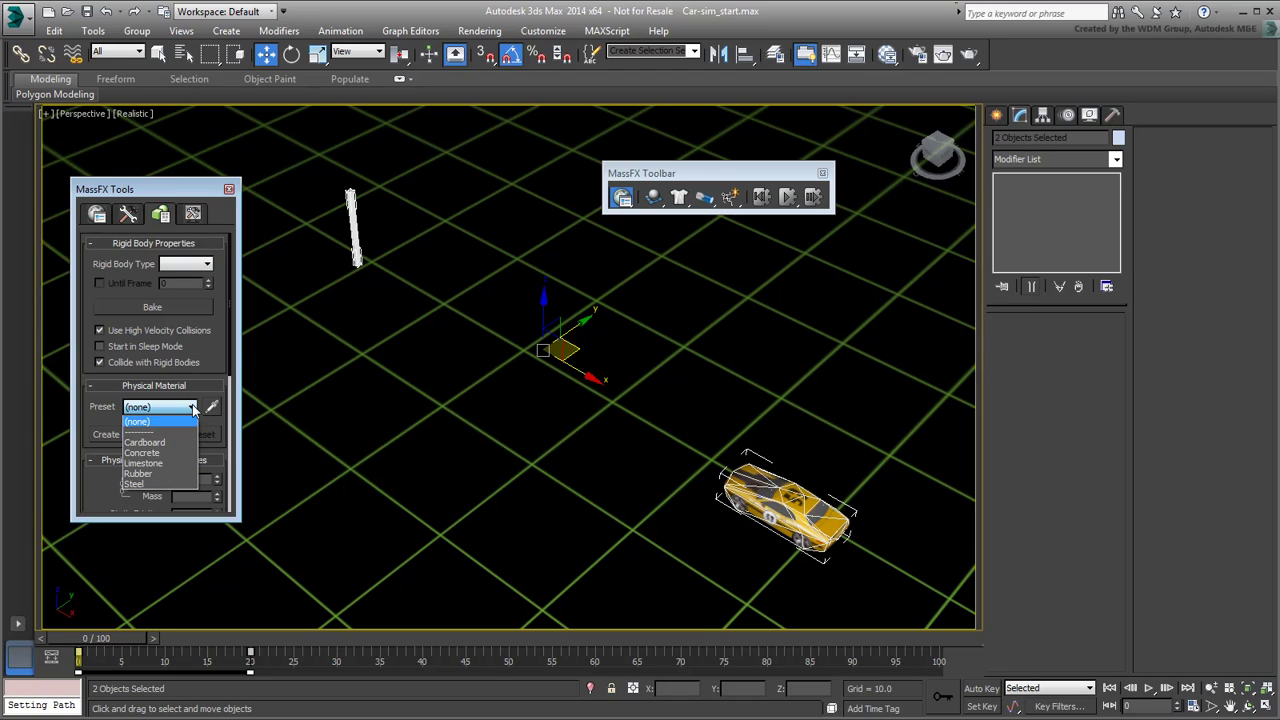
left_click(137, 482)
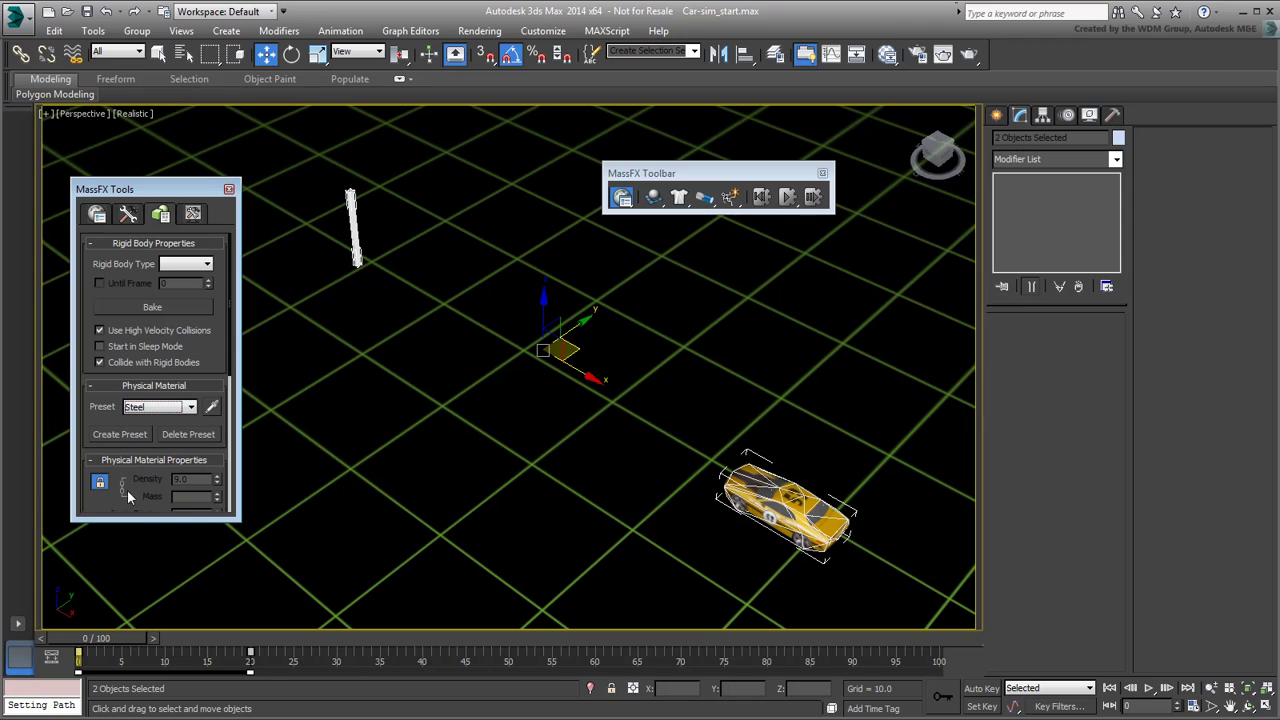
scroll(102, 421, "down", 3)
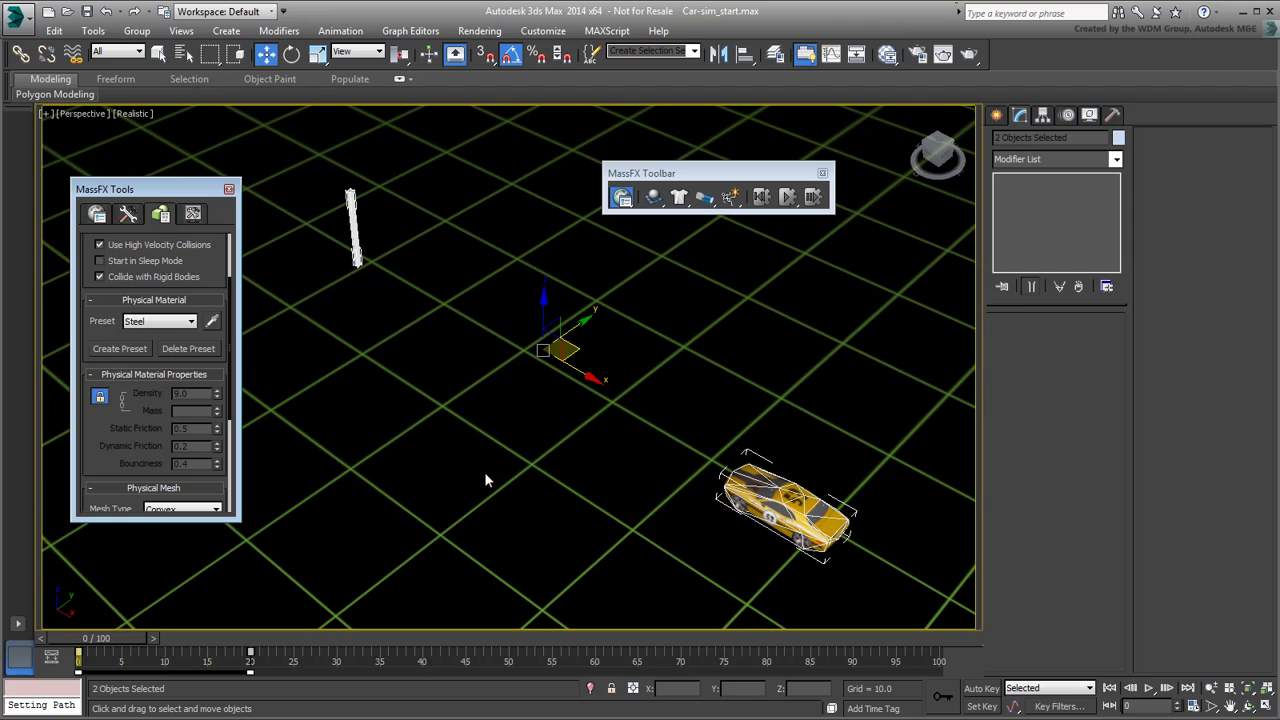
Select only the car and make it kinematic until frame 17.
left_click(756, 493)
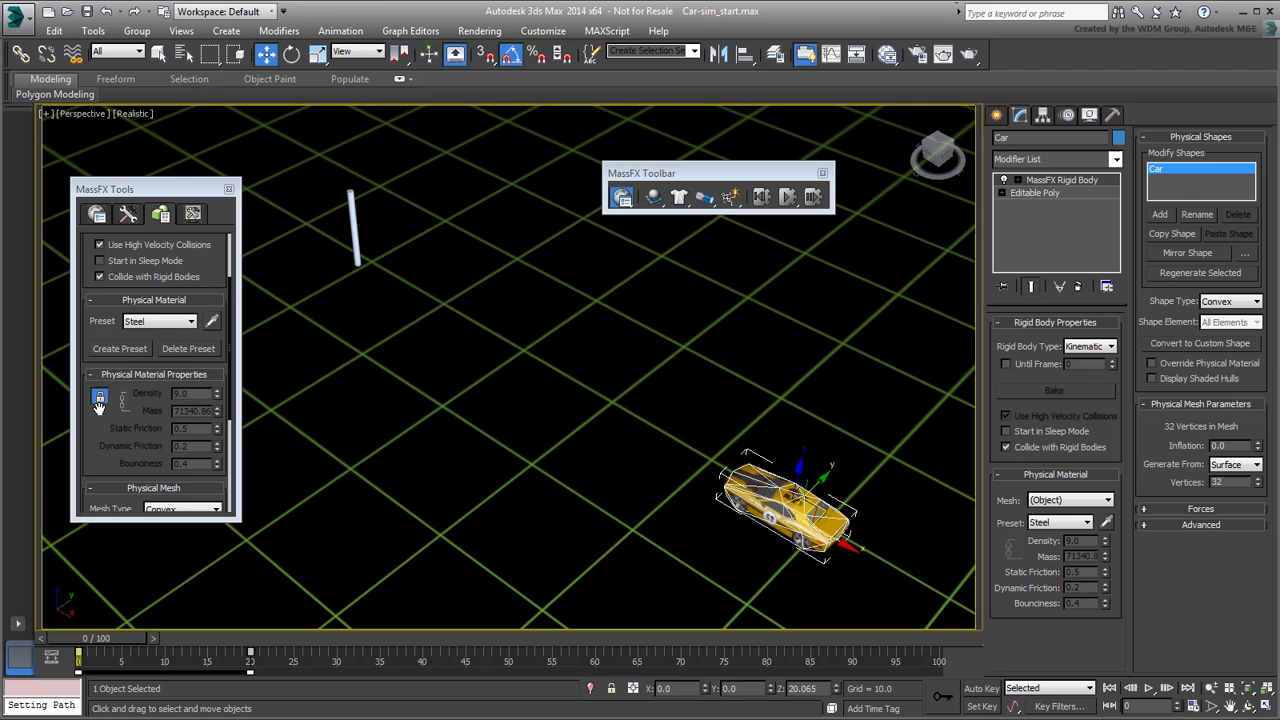
left_click_drag(84, 481, 84, 567)
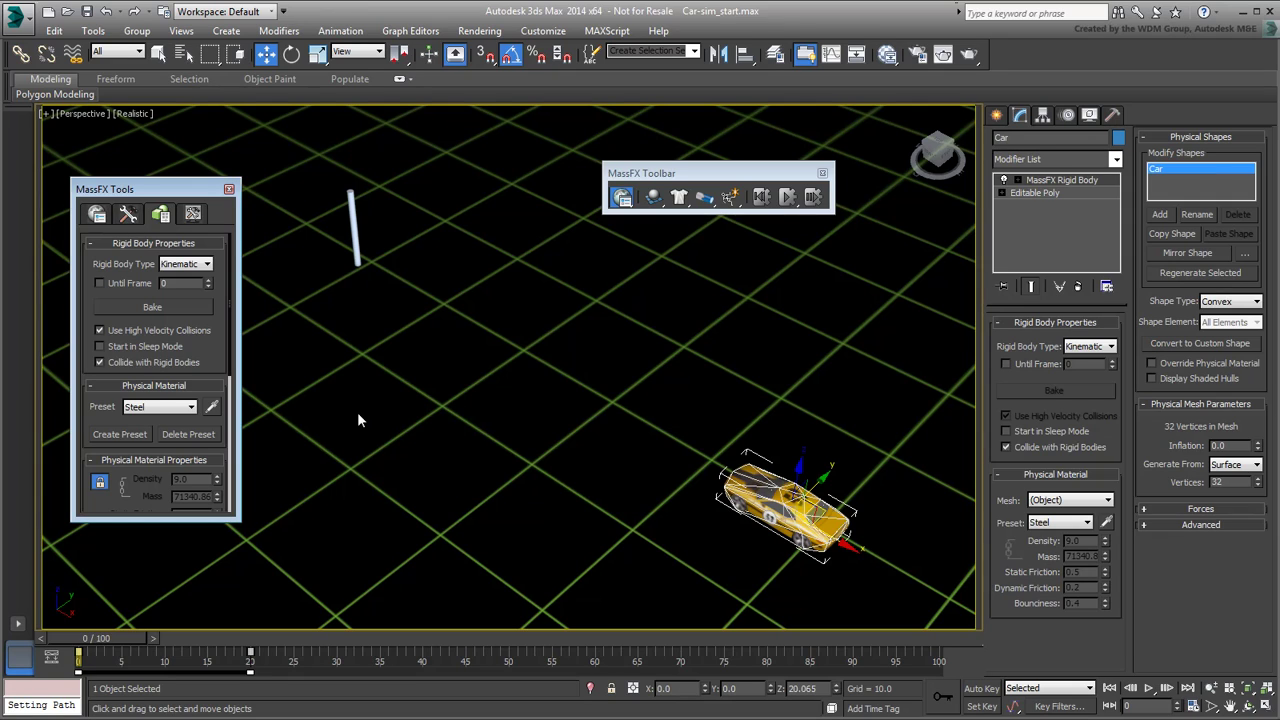
left_click(99, 283)
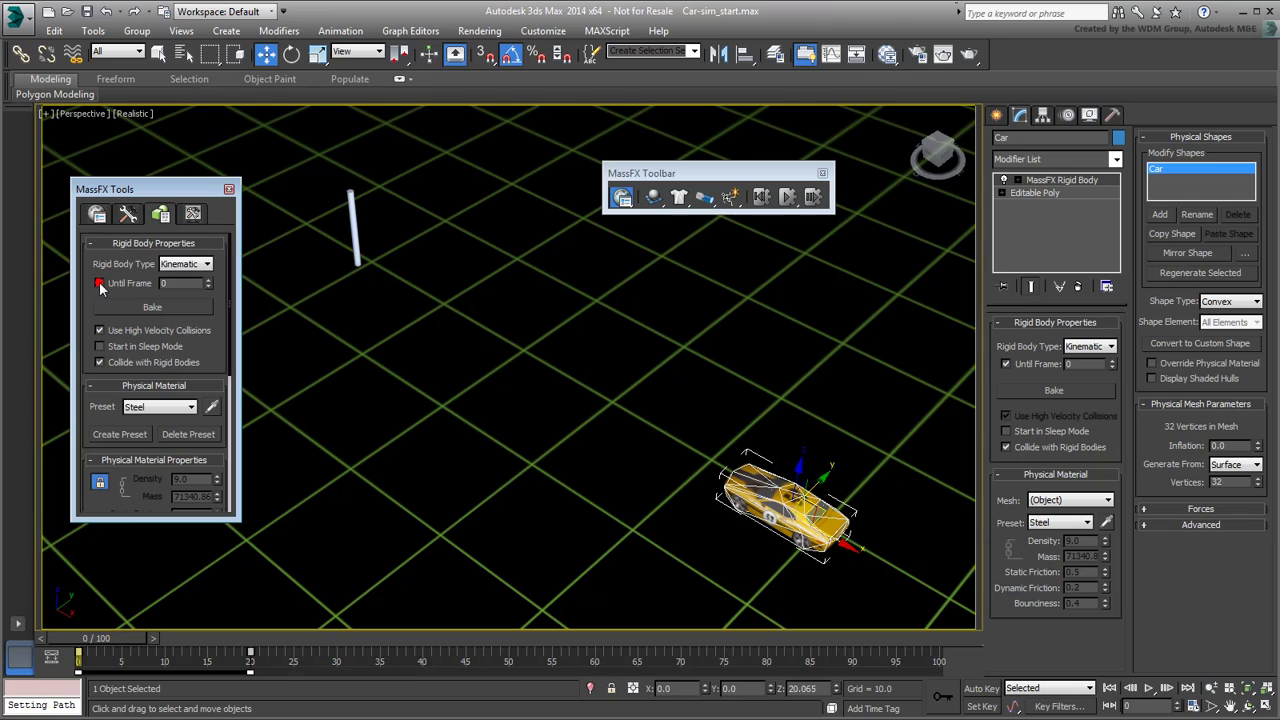
double_click(181, 283)
type("17")
key("Return")
Start the MassFX simulation and let it run to frame 100.
left_click(787, 198)
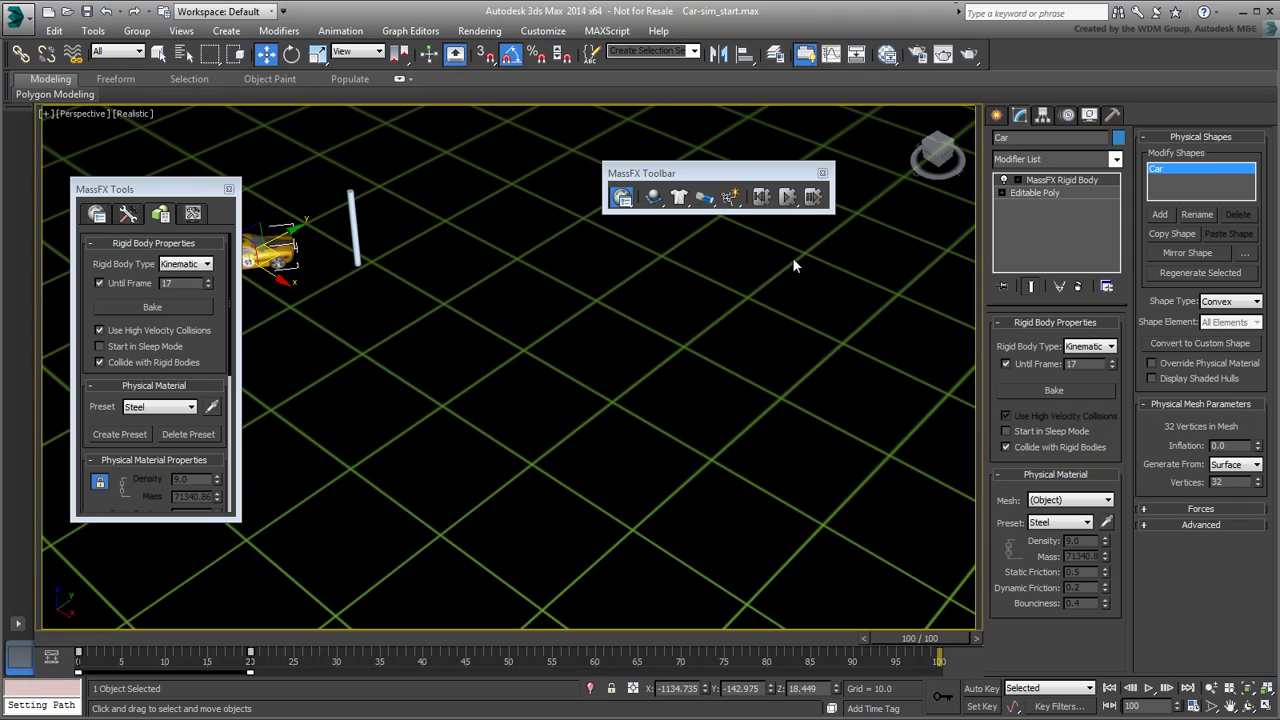
Reset the simulation and raise World Parameters substeps from 1 to 2.
left_click(760, 198)
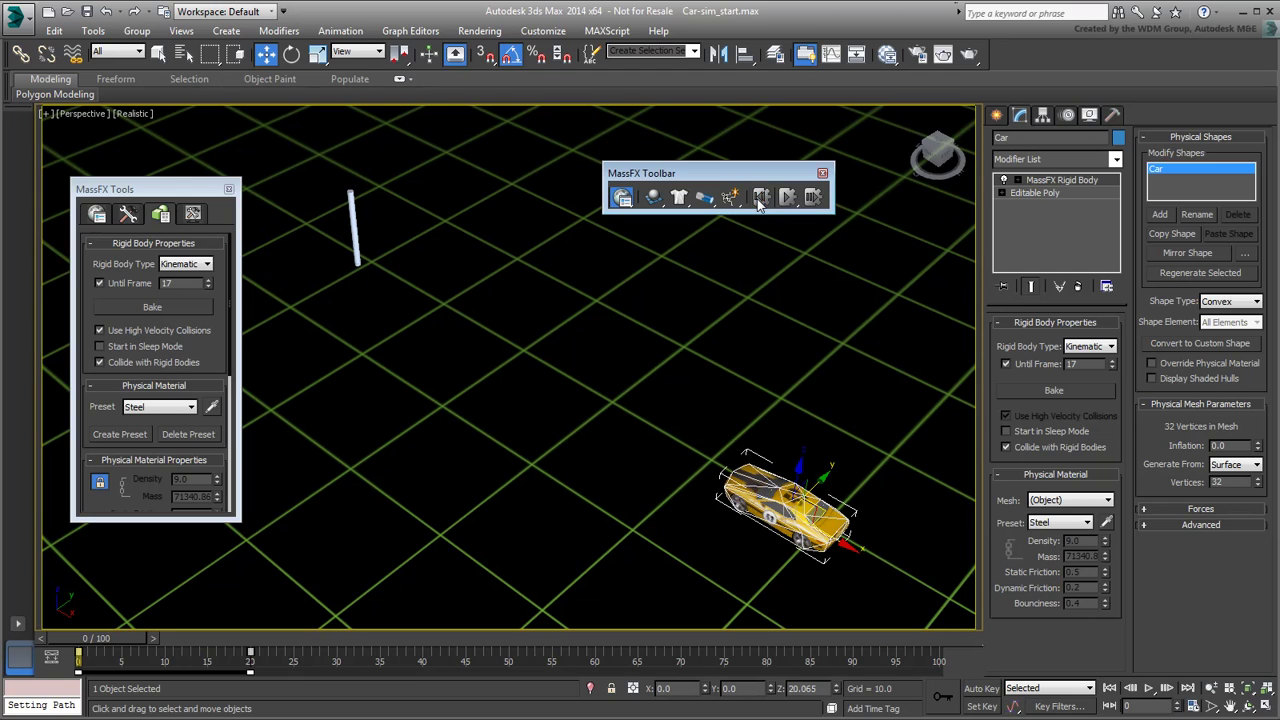
left_click(97, 214)
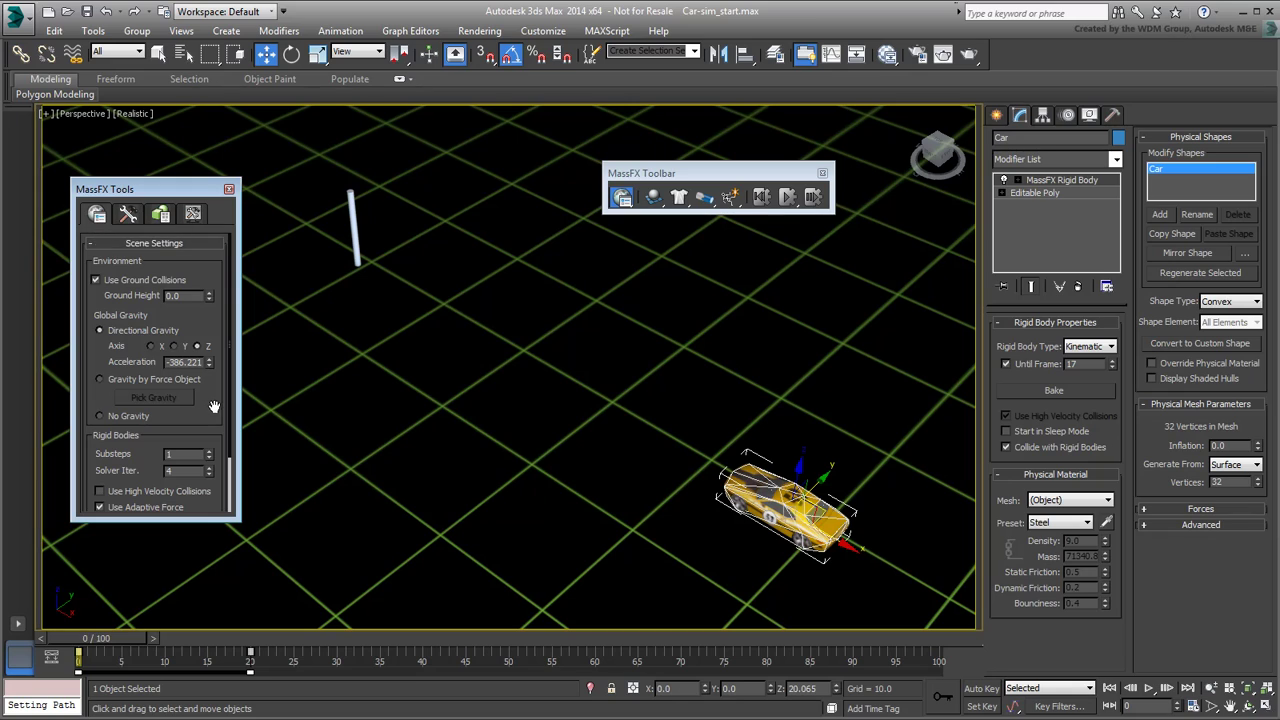
scroll(210, 325, "down", 2)
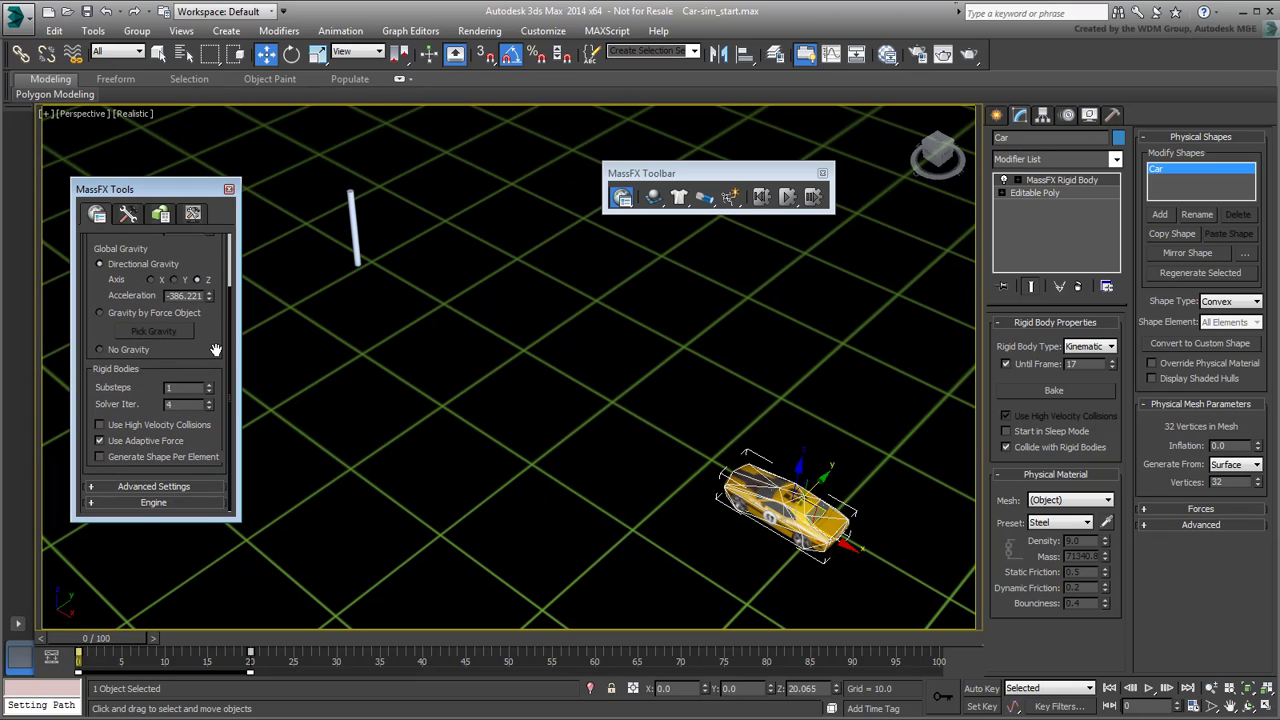
left_click(208, 386)
Rerun the simulation to frame 100 and rearrange the MassFX Tools window and toolbar.
left_click_drag(165, 190, 166, 356)
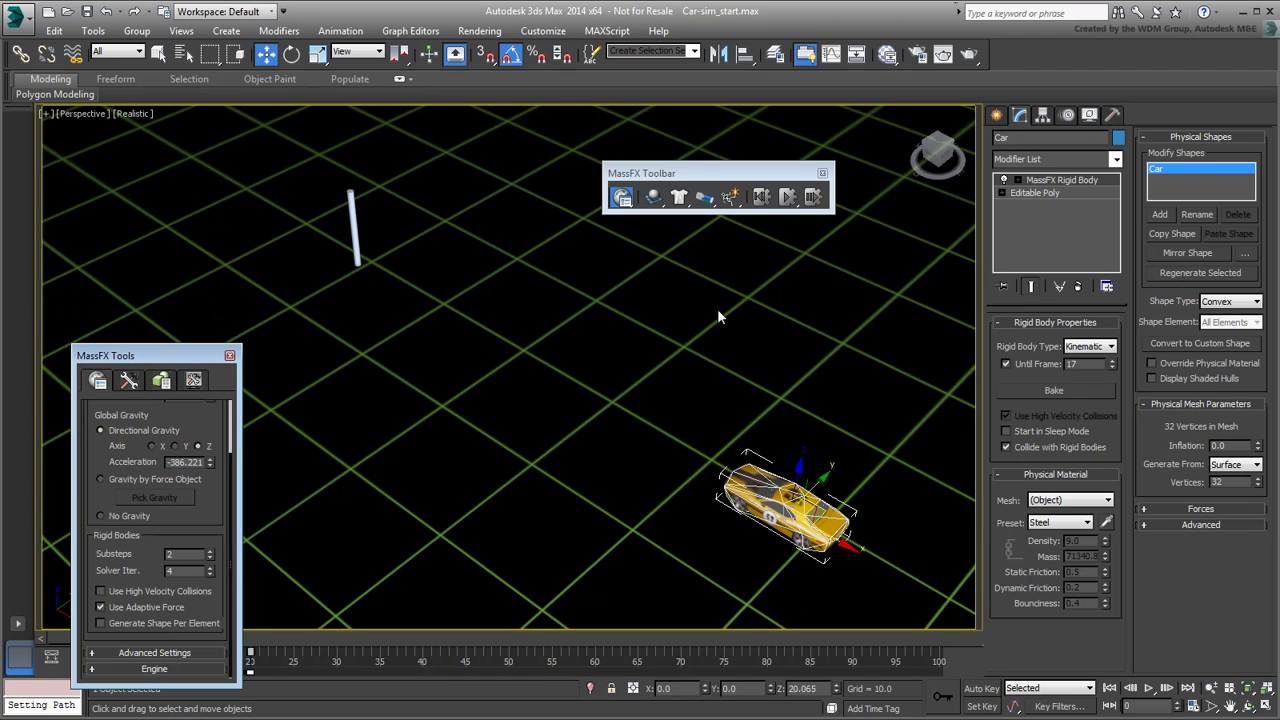
left_click(787, 197)
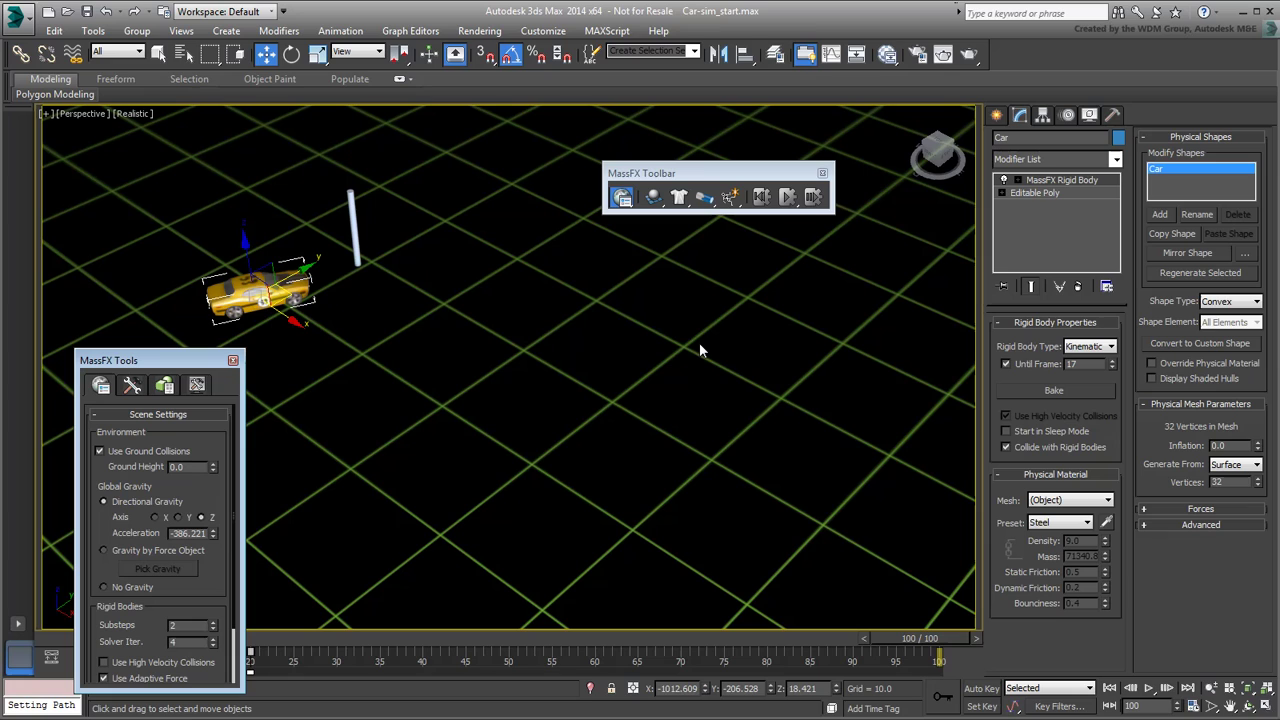
left_click_drag(185, 361, 897, 124)
left_click_drag(724, 177, 617, 137)
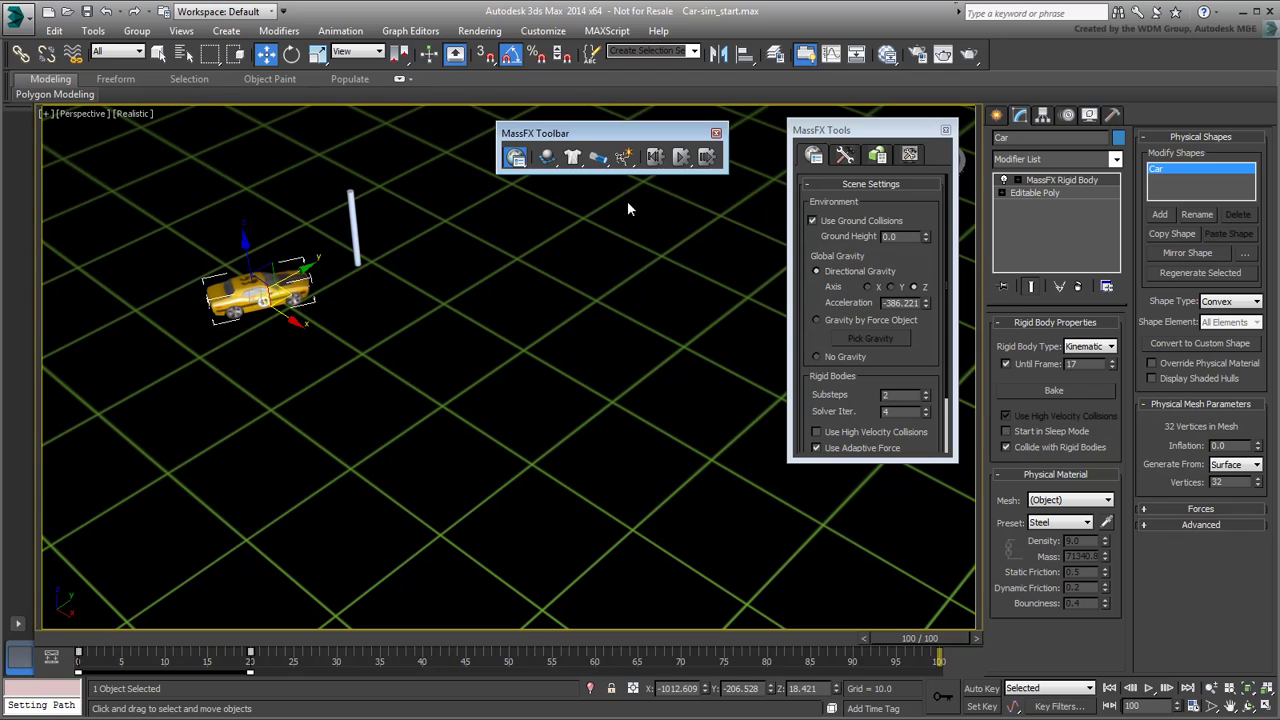
With Auto Key on, nudge the car slightly left at frame 20, then return to frame 0.
left_click(654, 157)
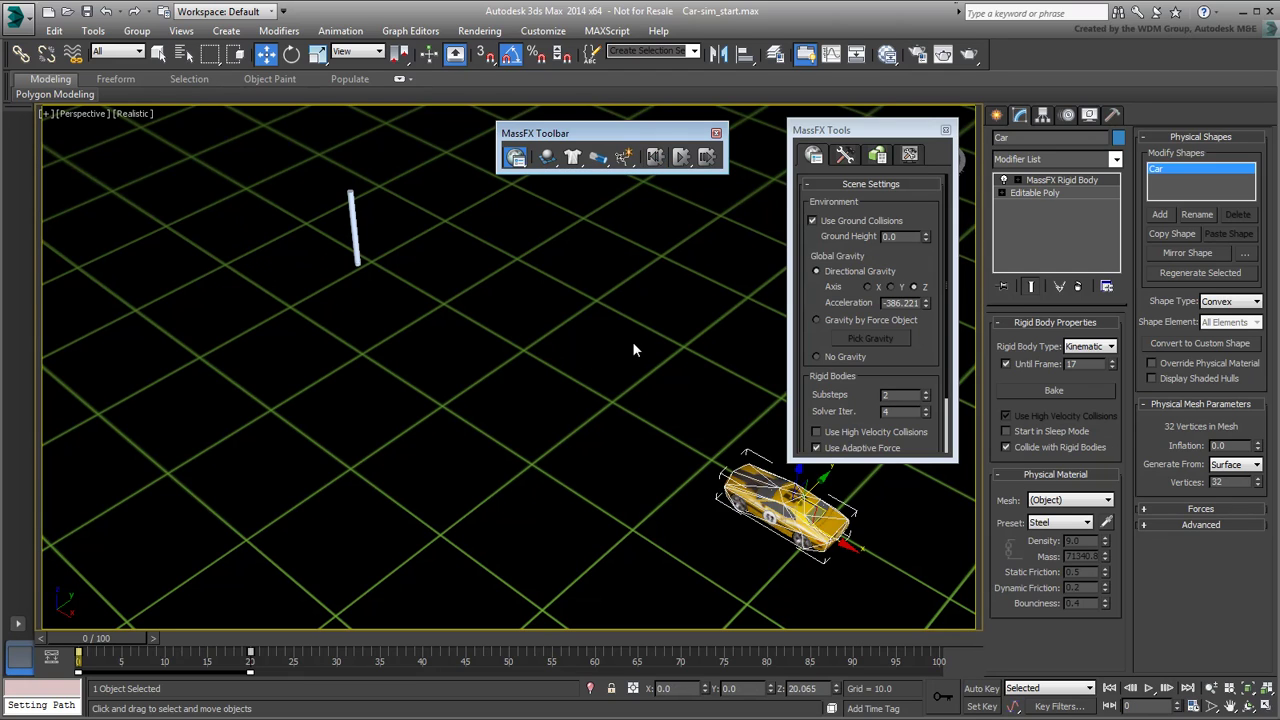
left_click_drag(132, 634, 283, 637)
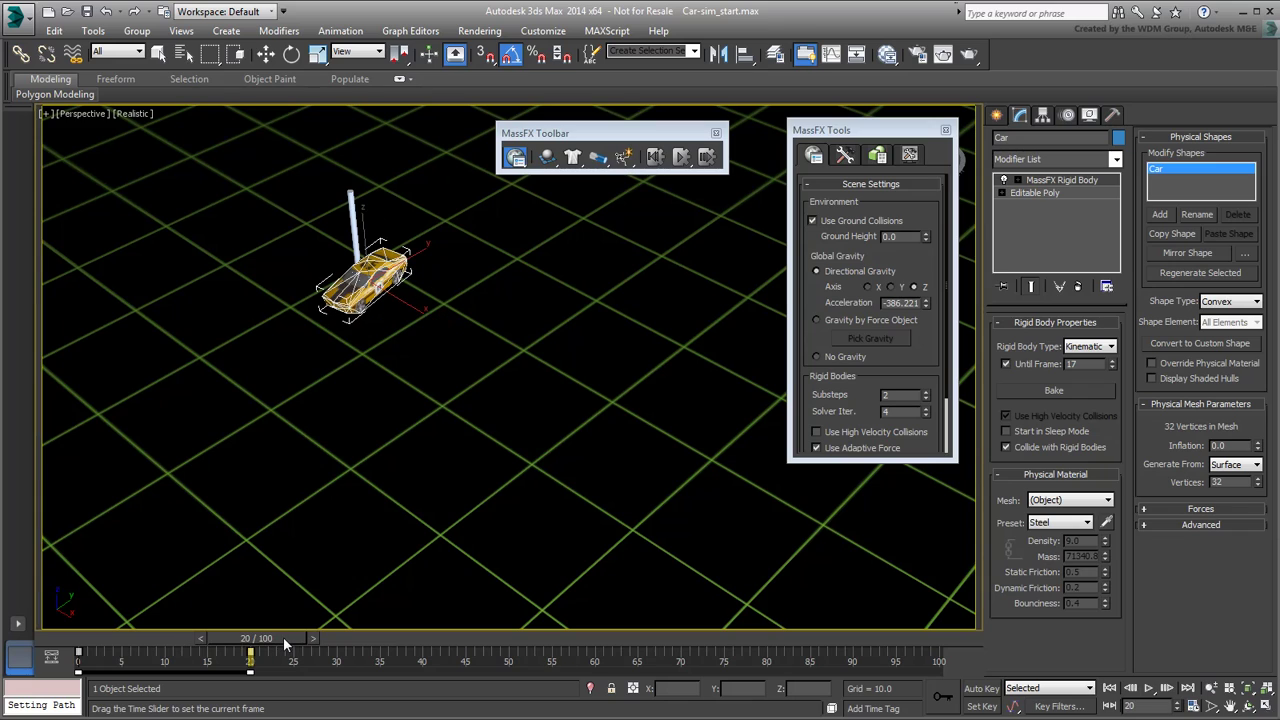
left_click(981, 688)
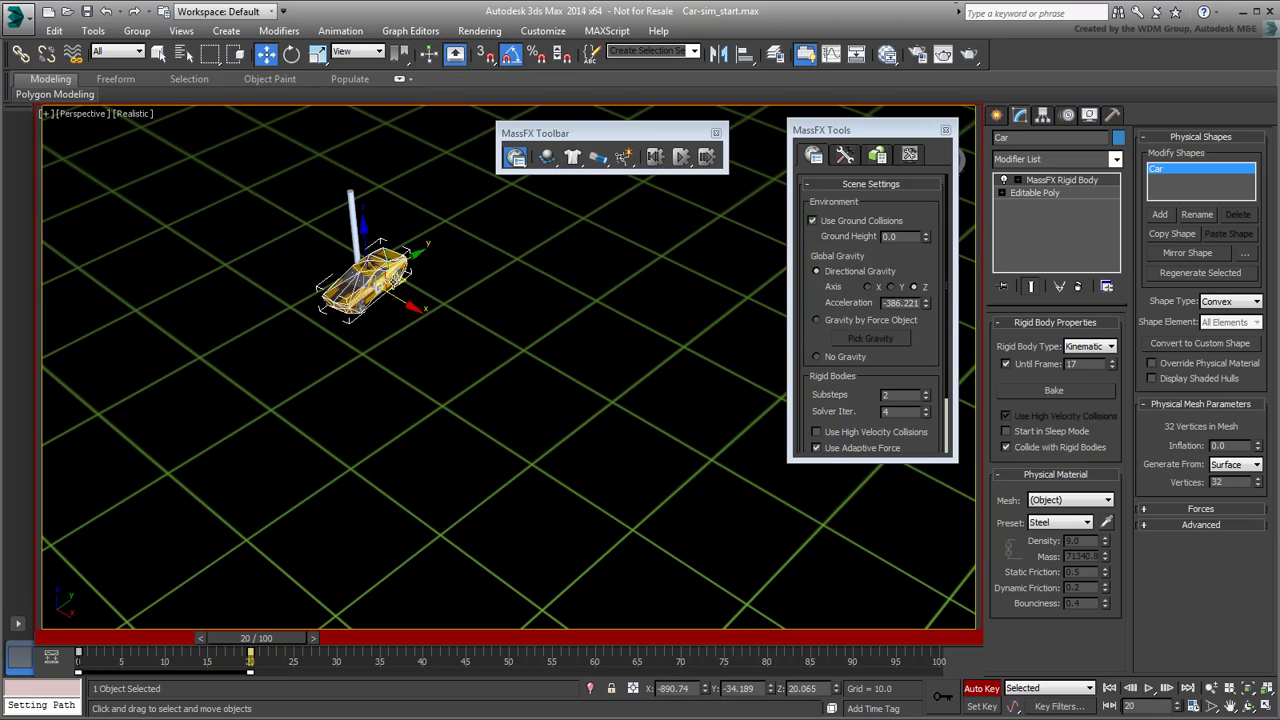
left_click_drag(398, 280, 393, 283)
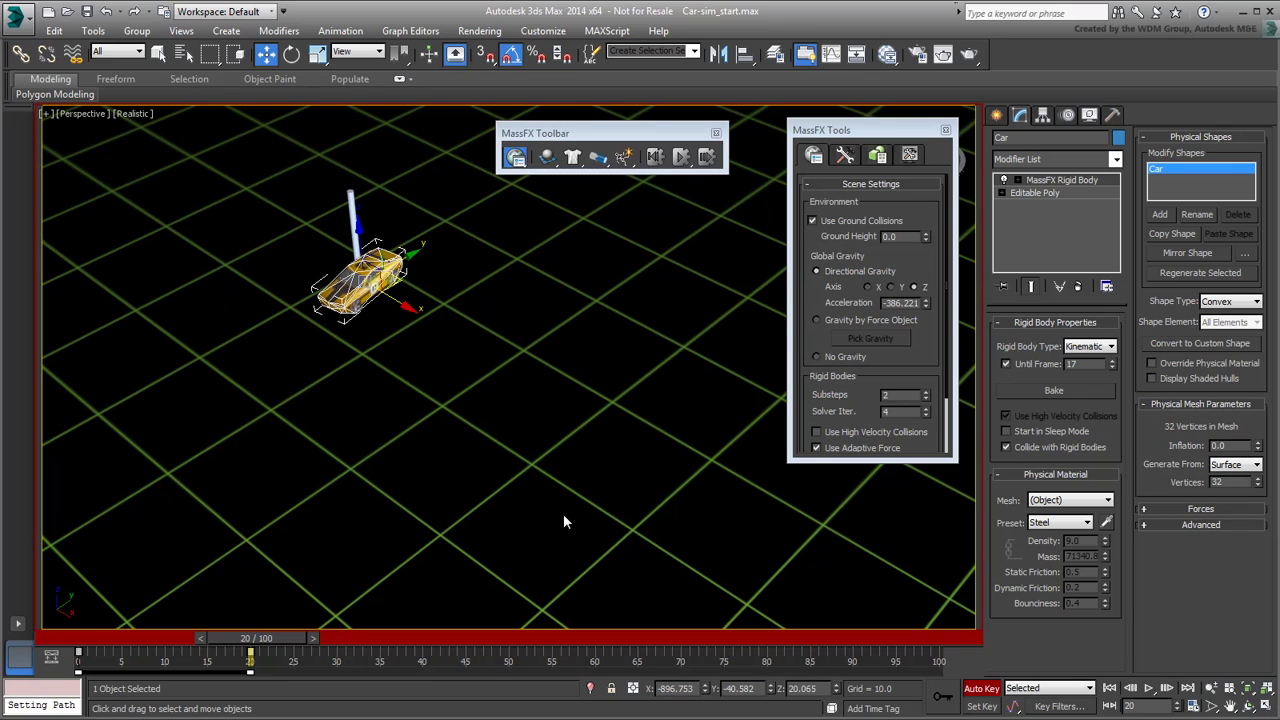
left_click(981, 688)
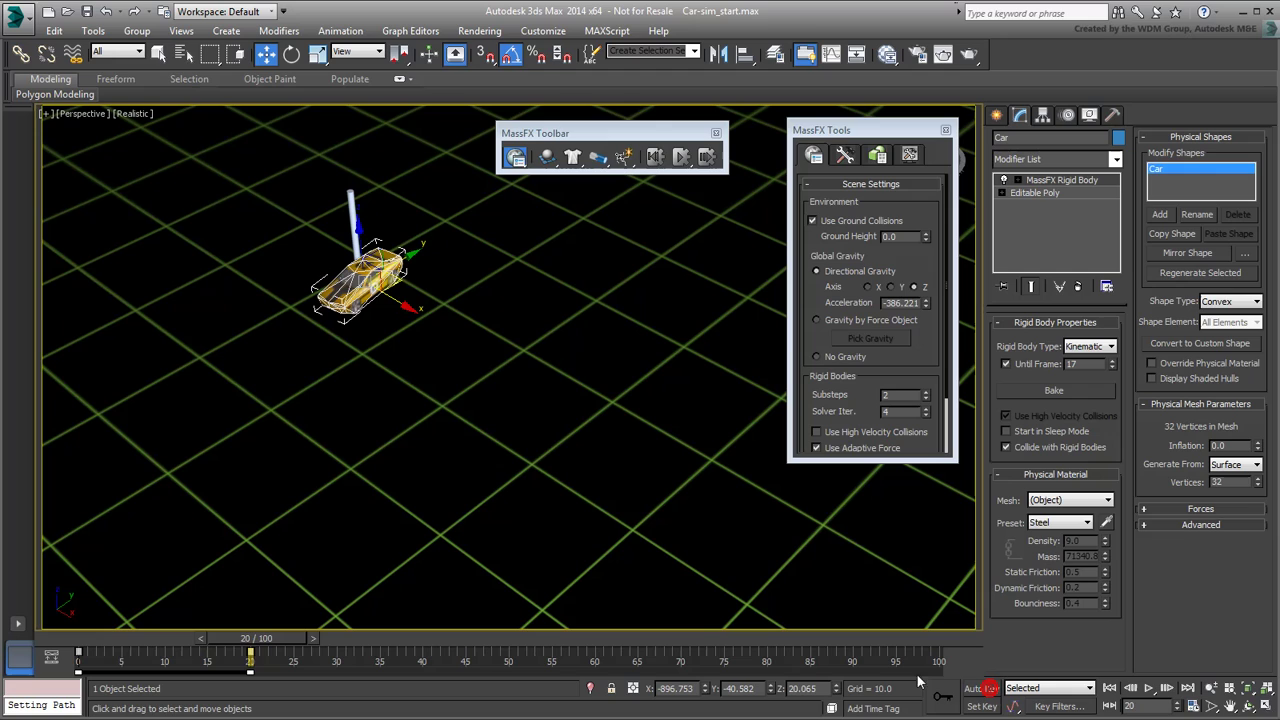
left_click_drag(267, 638, 100, 638)
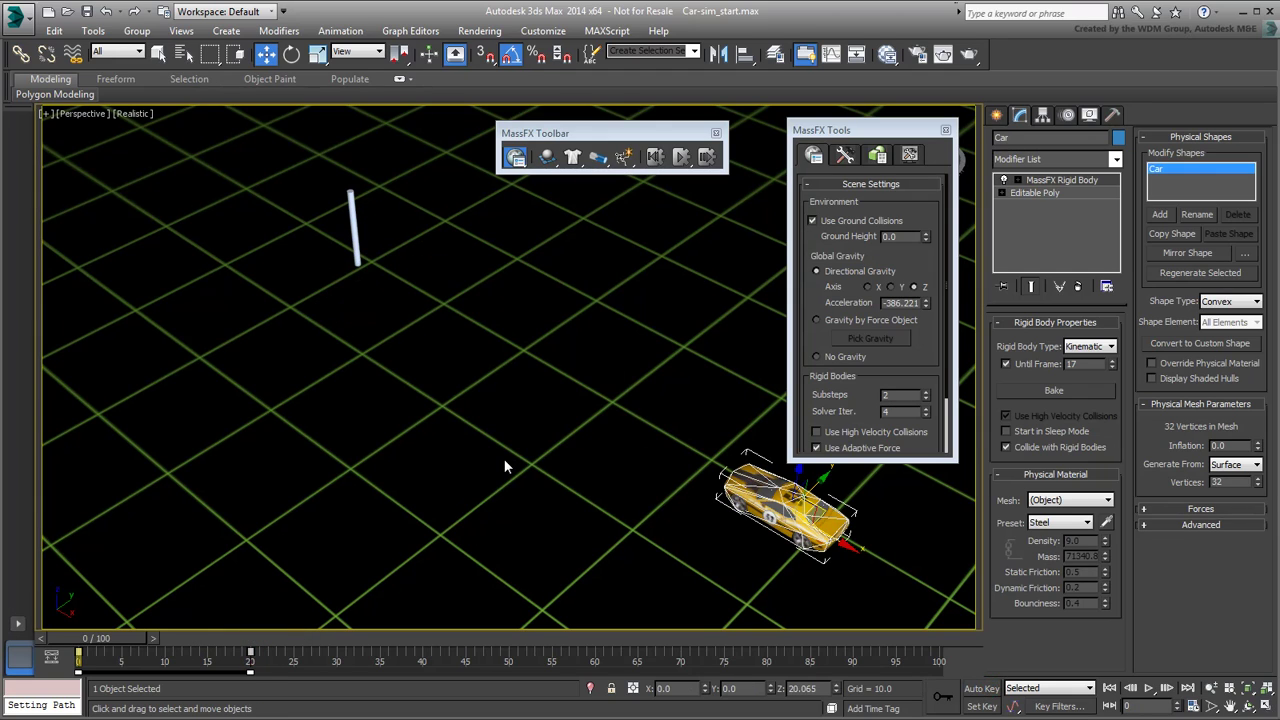
left_click(681, 158)
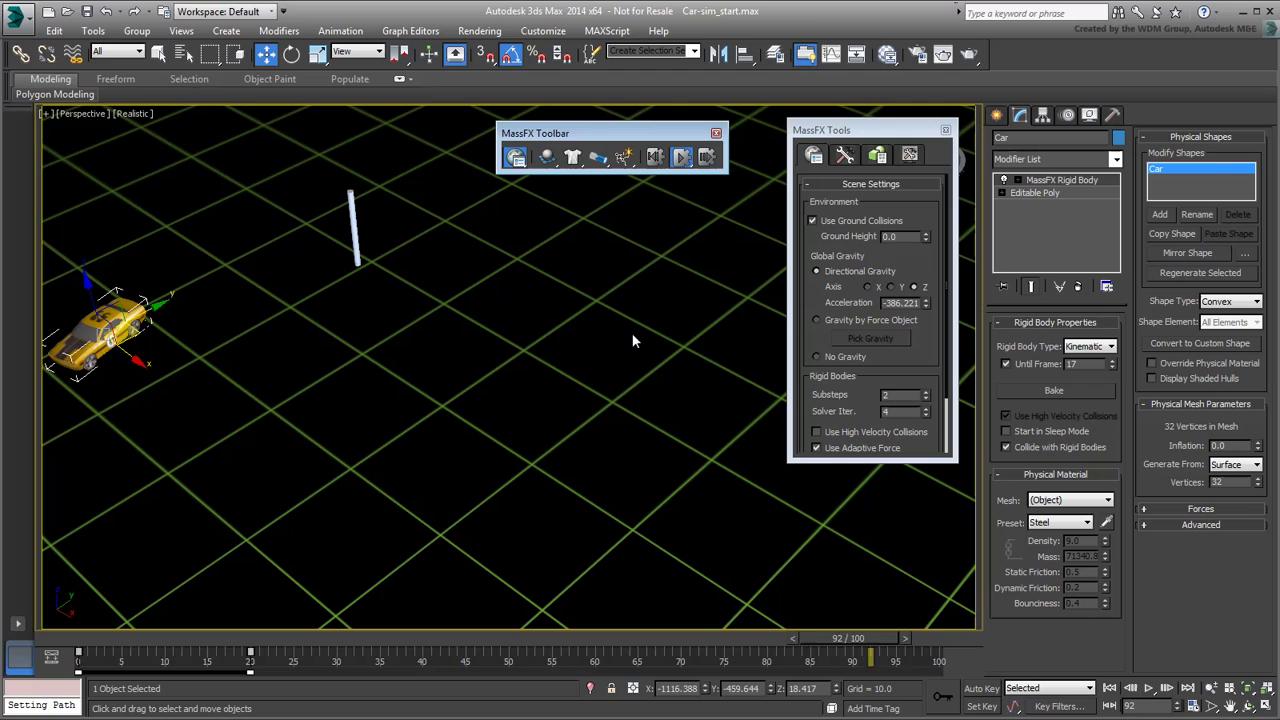
left_click(681, 160)
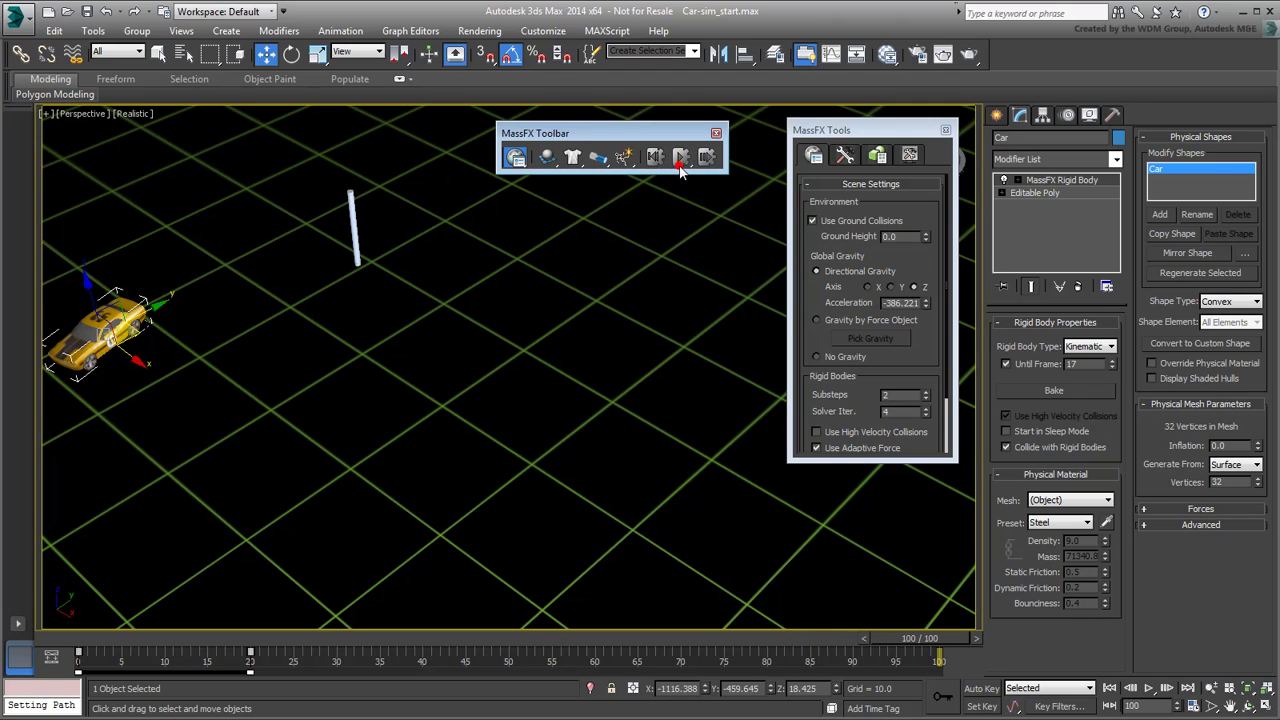
left_click(653, 158)
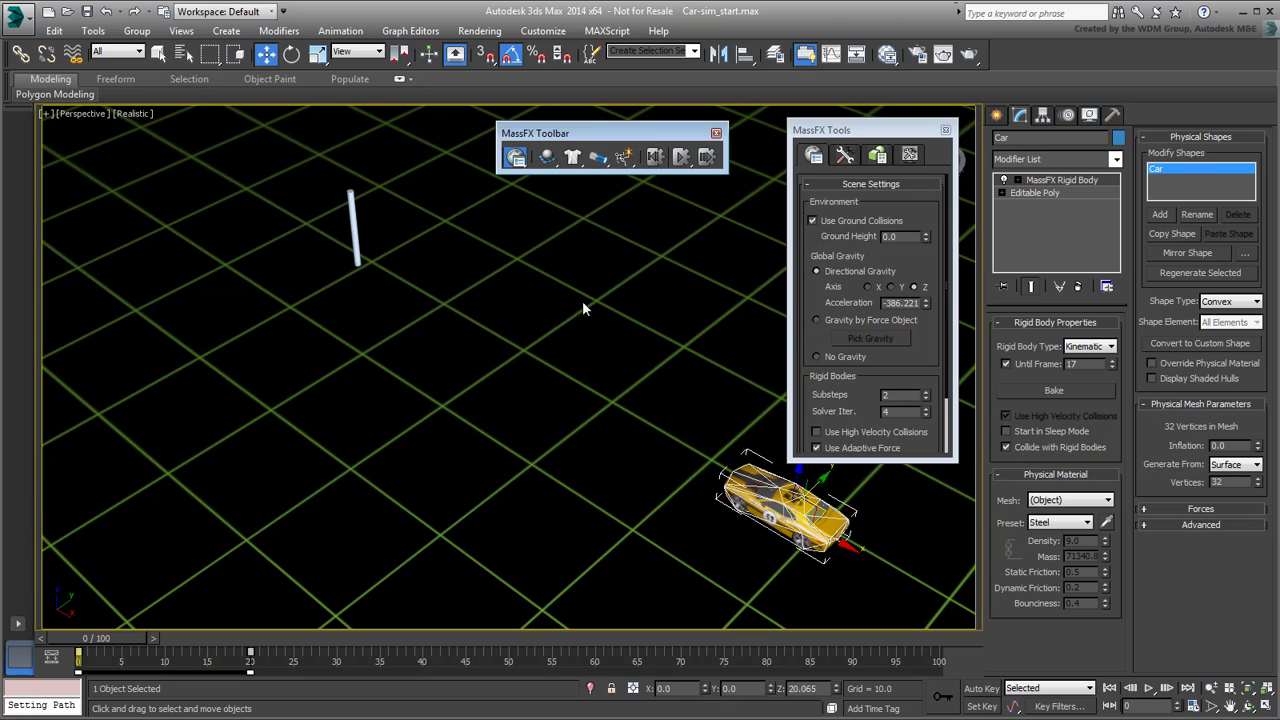
left_click(681, 157)
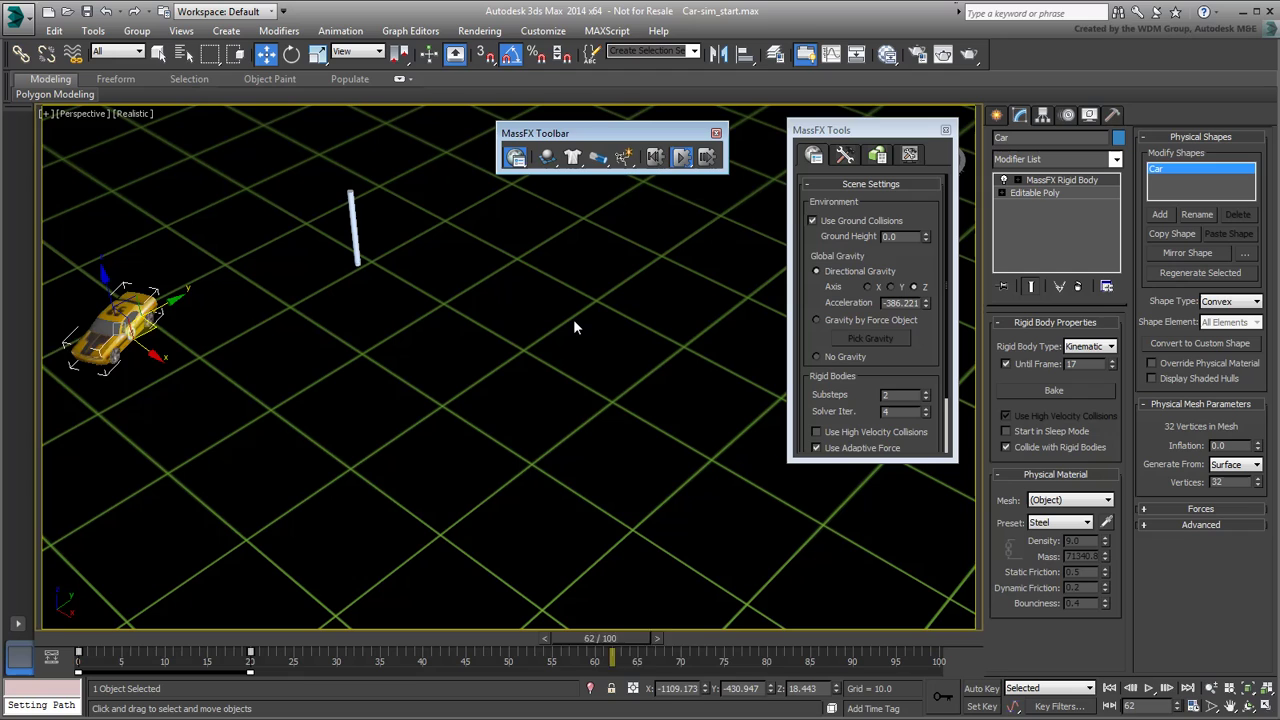
left_click(679, 157)
Reset the MassFX simulation and Bake All objects to keyframes through frame 100.
left_click(654, 157)
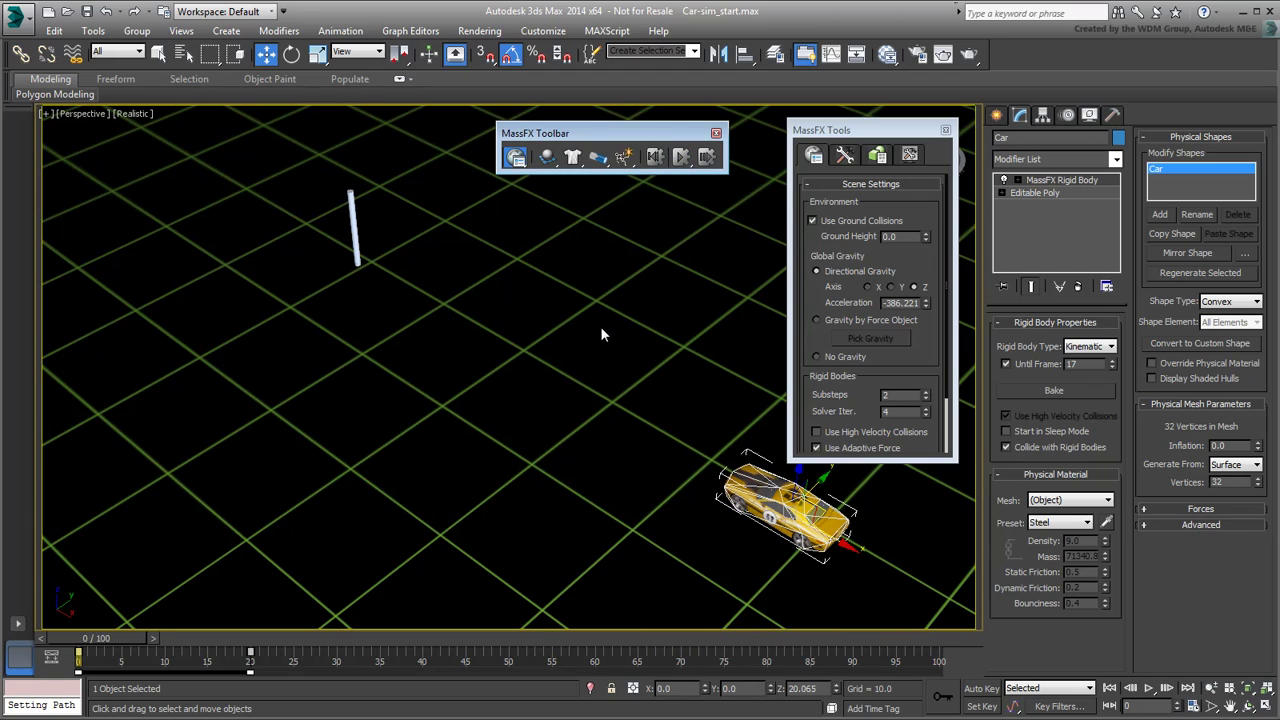
left_click(843, 157)
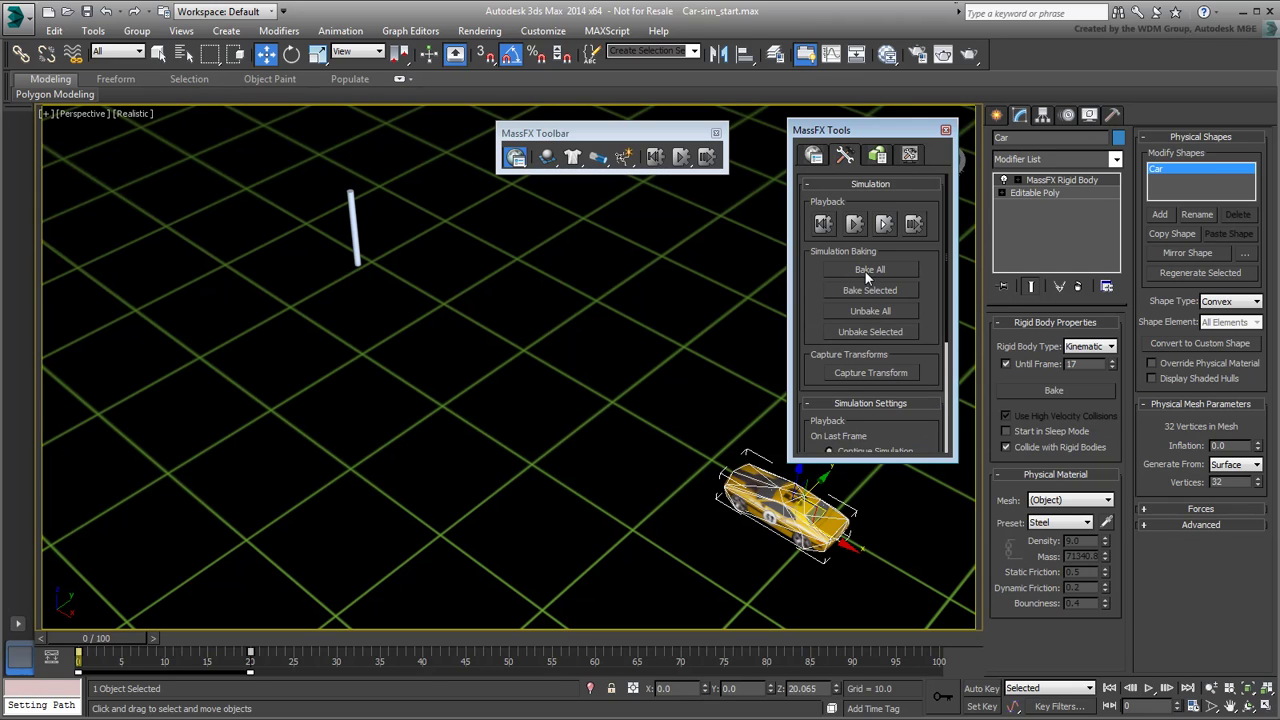
left_click(868, 270)
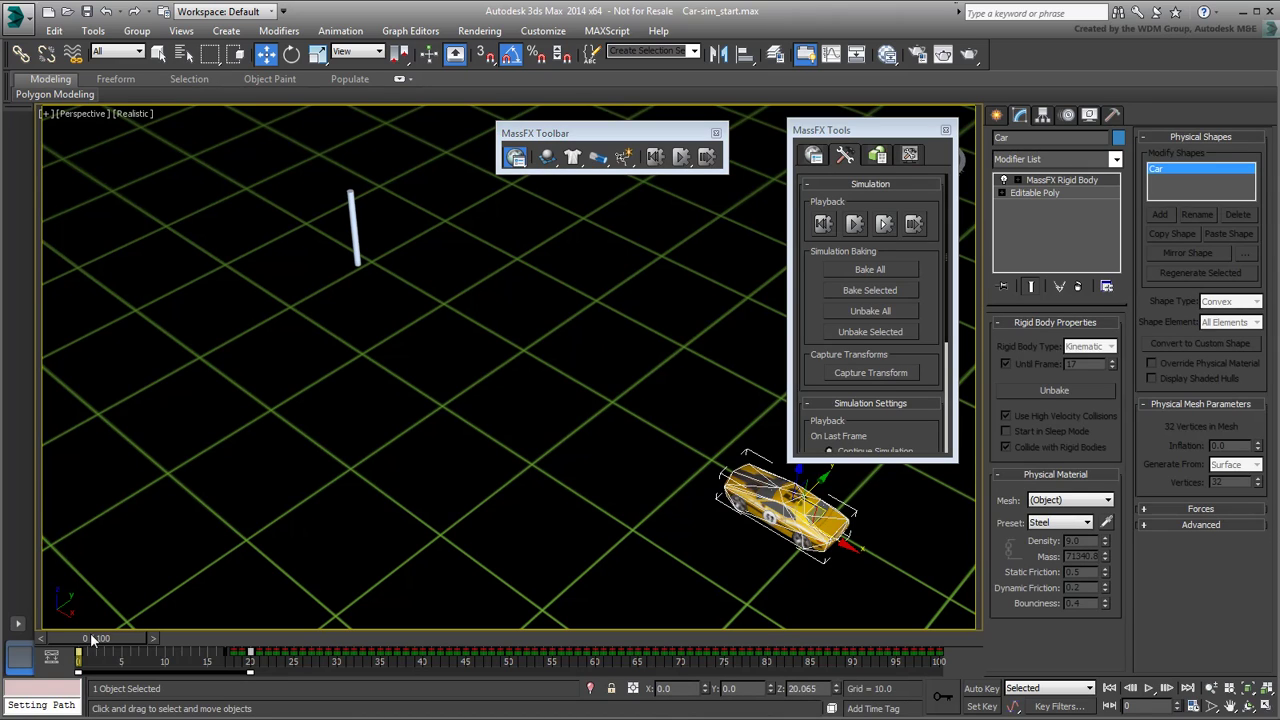
Check the baked car animation, then close the MassFX Tools window and MassFX Toolbar.
mouse_move(97, 637)
left_mouse_down()
mouse_move(405, 640)
mouse_move(95, 638)
left_mouse_up()
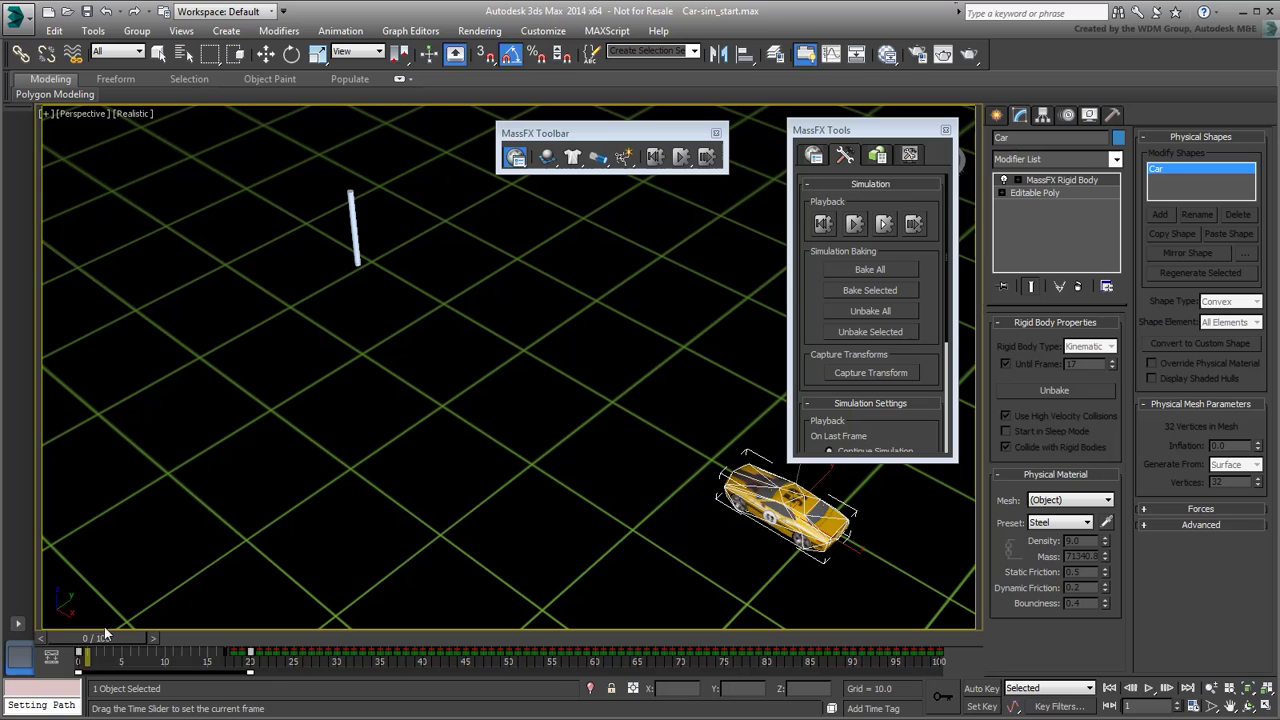
key("w")
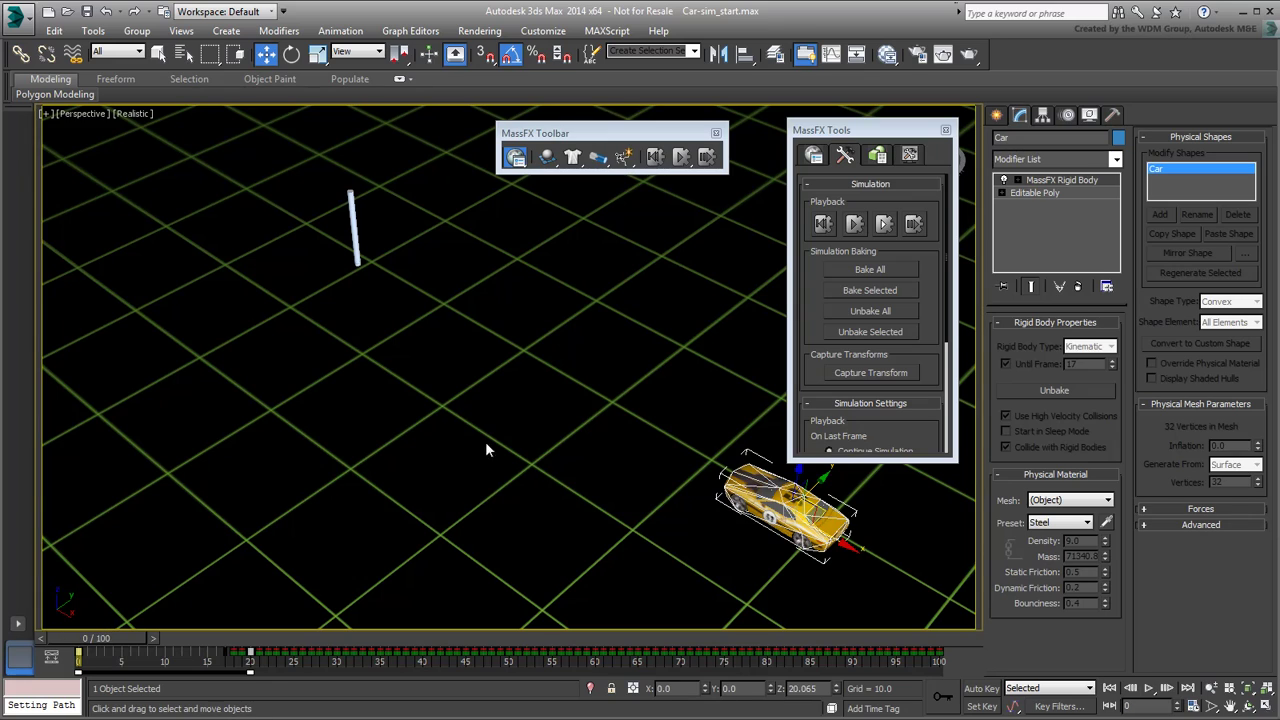
left_click(945, 130)
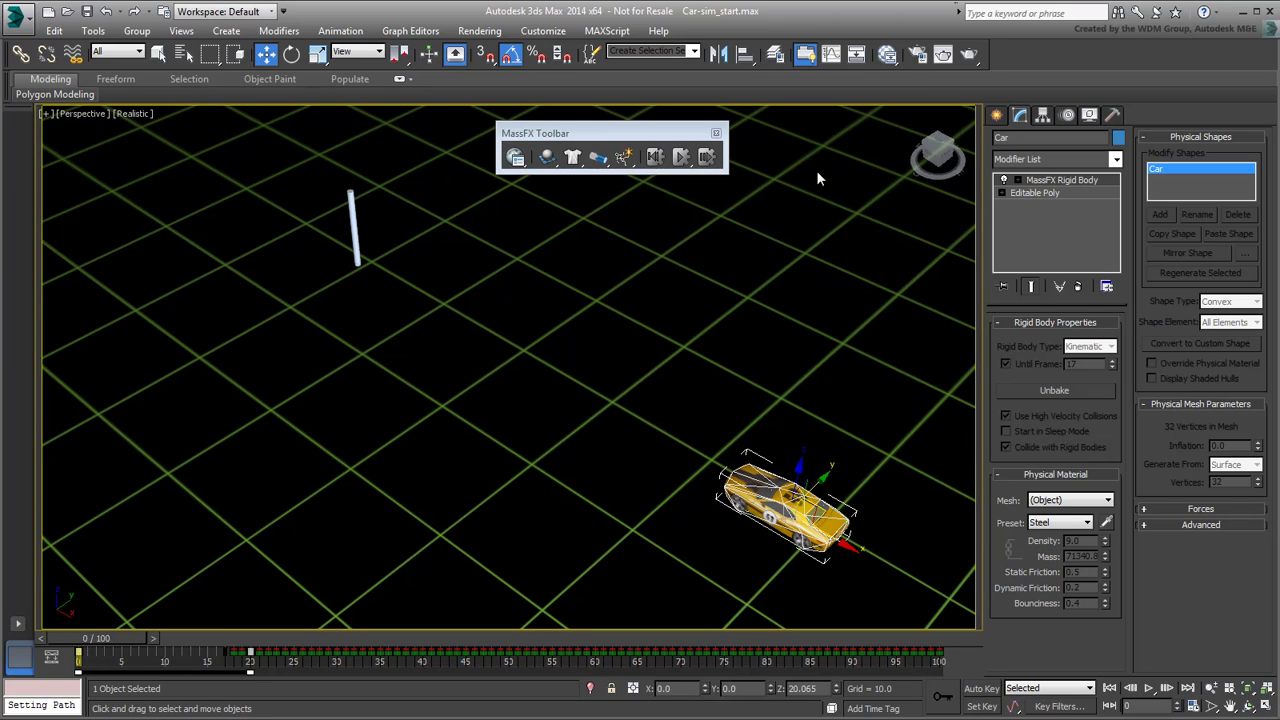
left_click(715, 132)
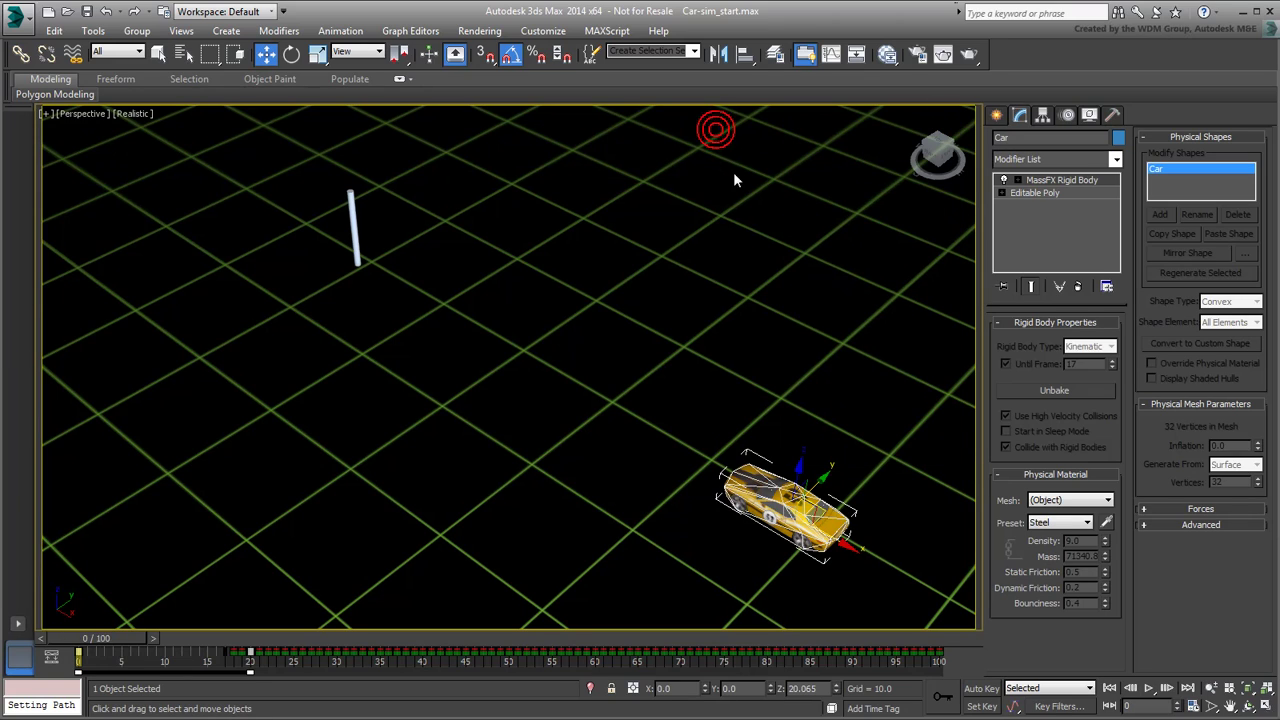
Strip the MassFX Rigid Body modifiers from the car and the post, then replay the baked motion.
left_click(1079, 288)
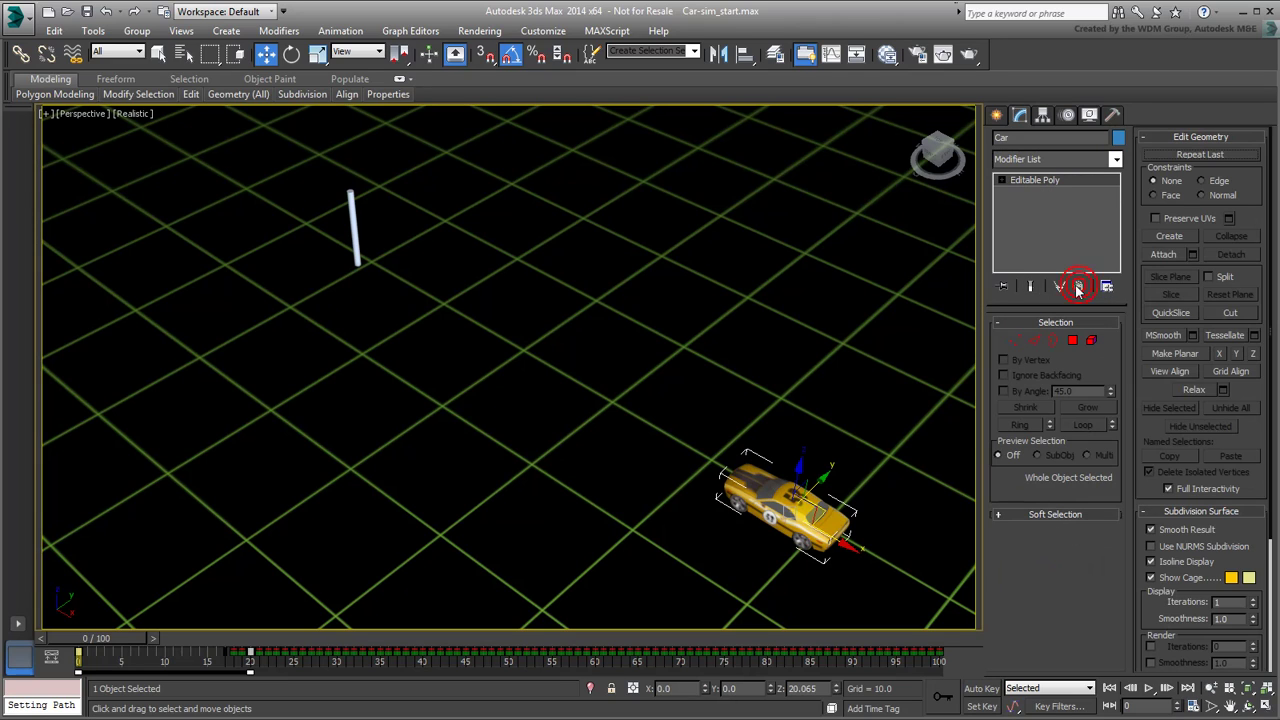
left_click(355, 228)
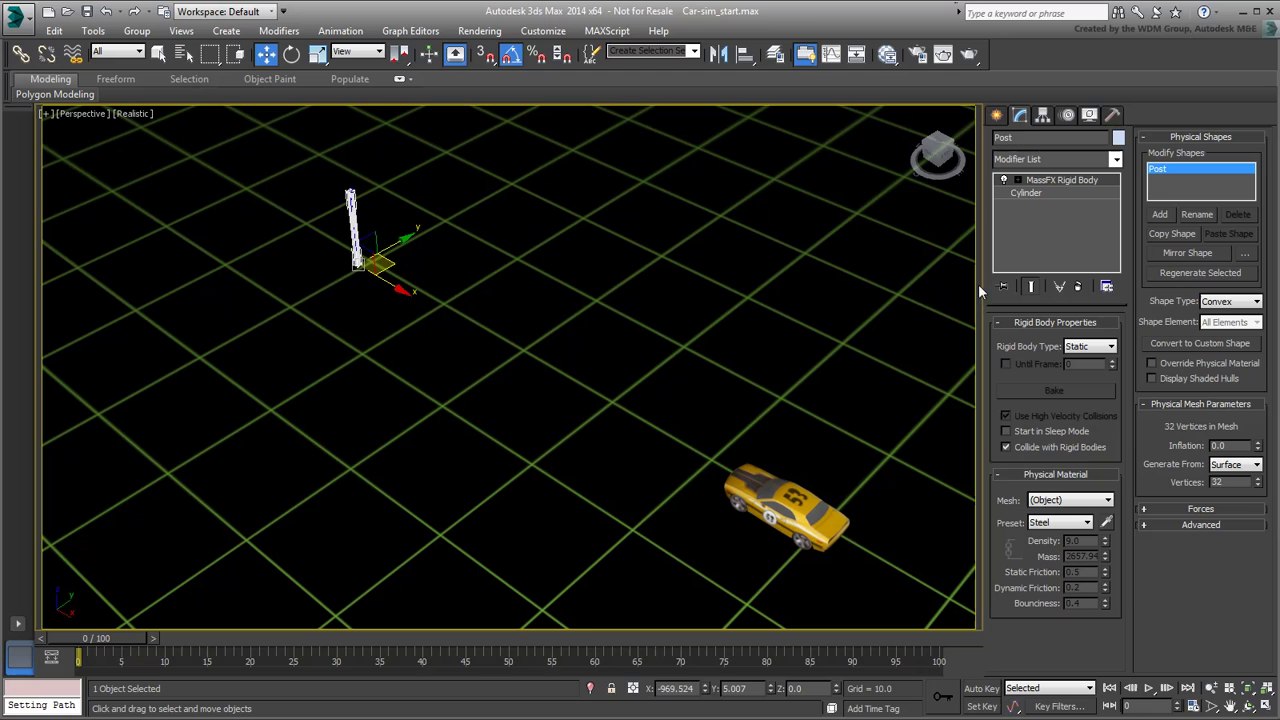
left_click(1077, 286)
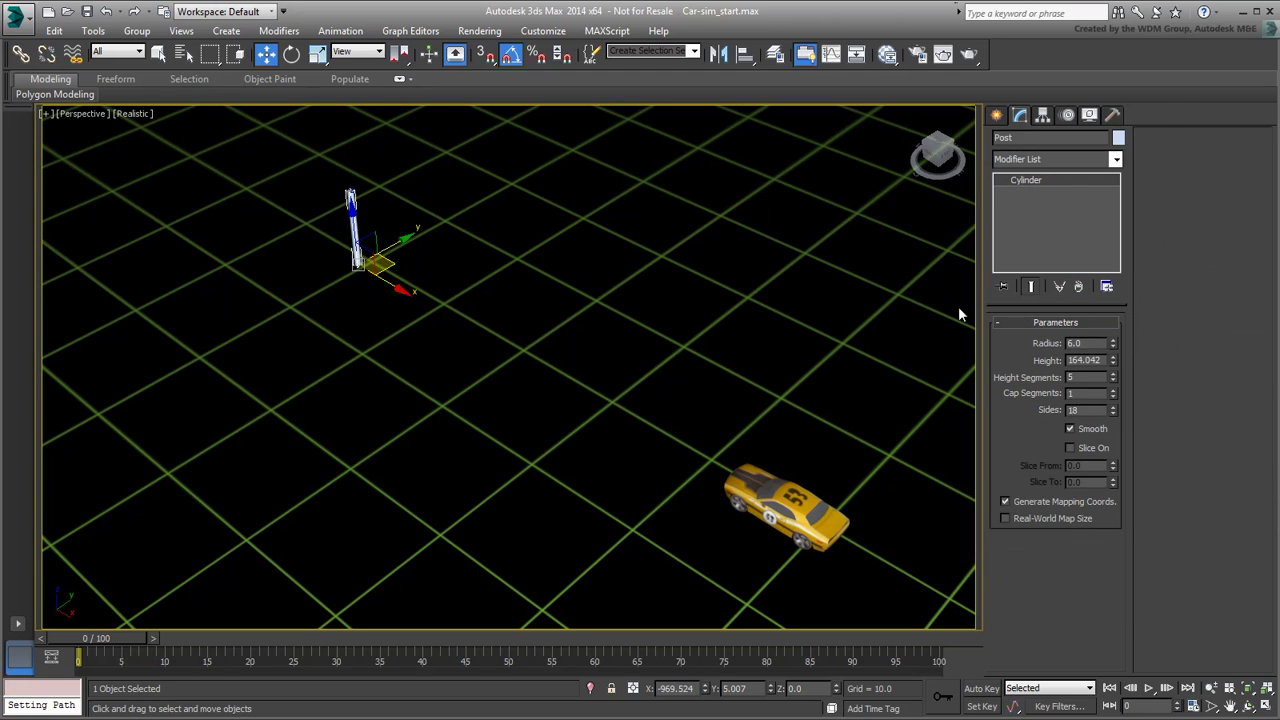
left_click(704, 303)
left_click_drag(64, 634, 32, 616)
key("w")
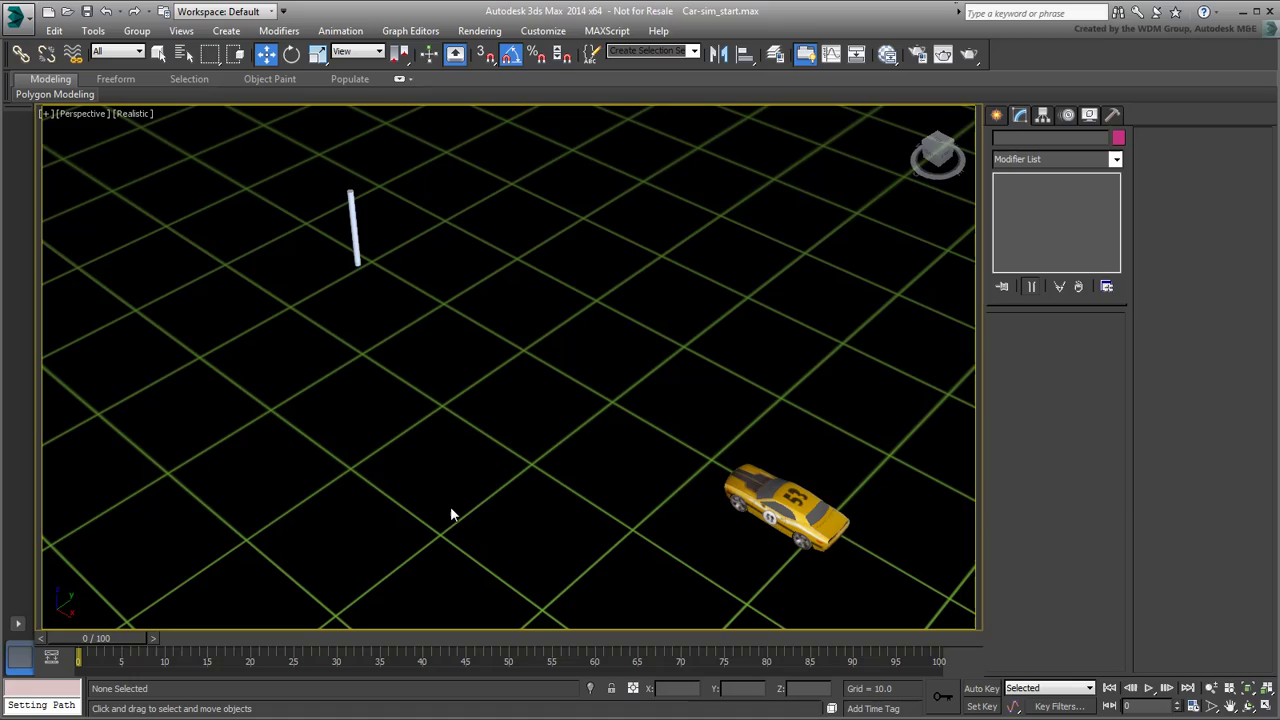